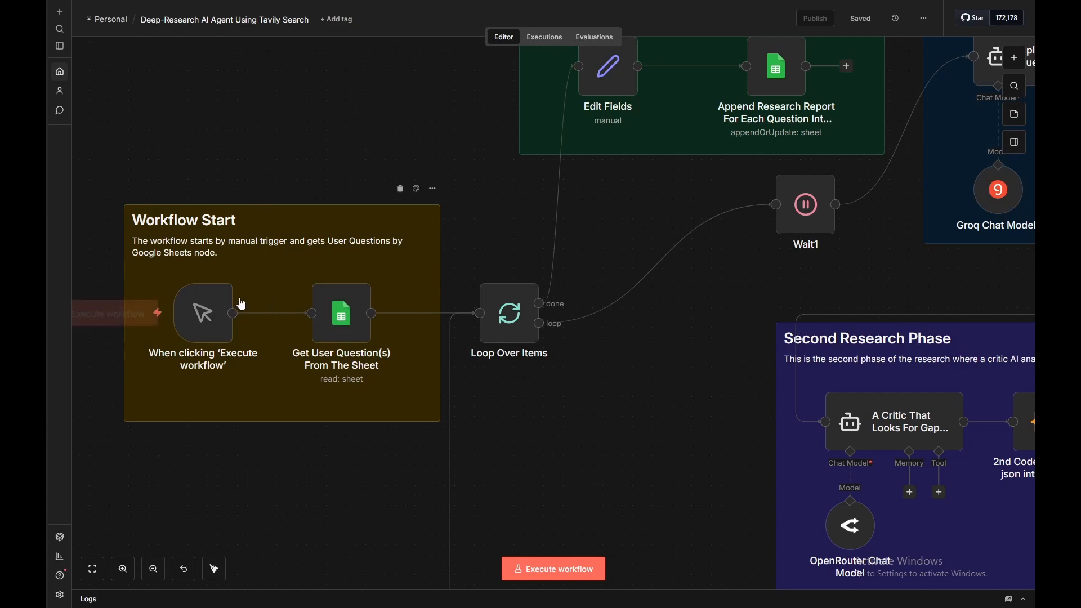
# Step: Inspect the parameters of the Google Sheets node that gets the user questions in the Workflow Start section
pyautogui.click(203, 310)
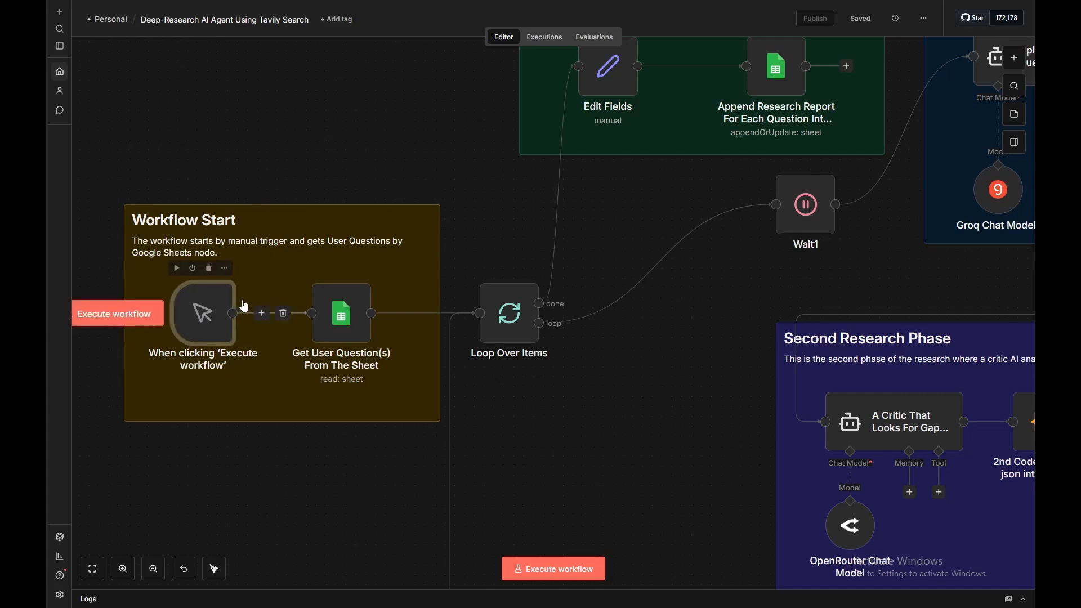
pyautogui.click(349, 319)
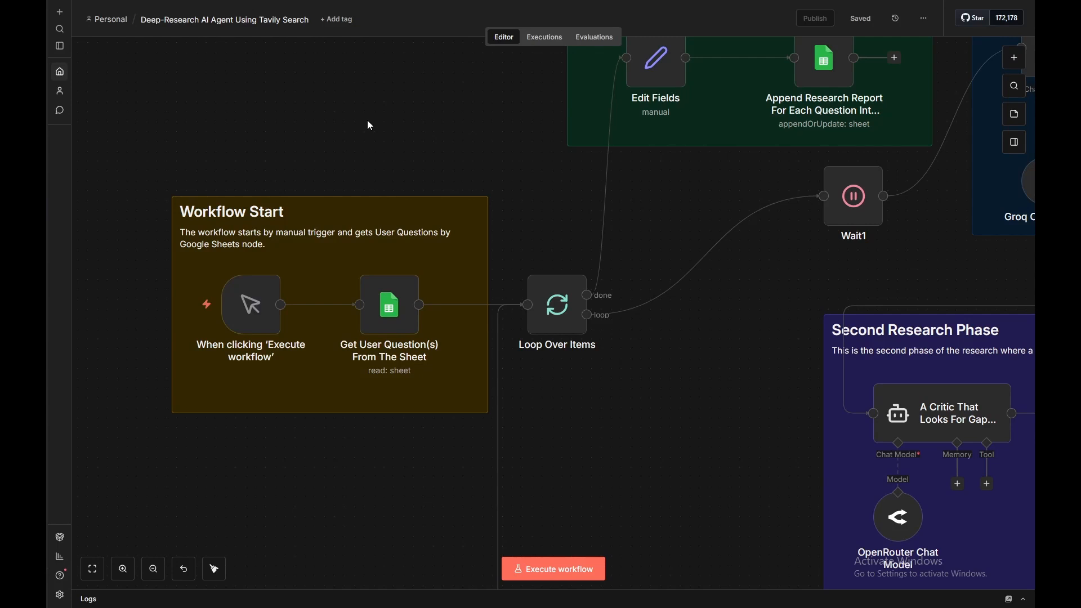
pyautogui.moveTo(397, 316)
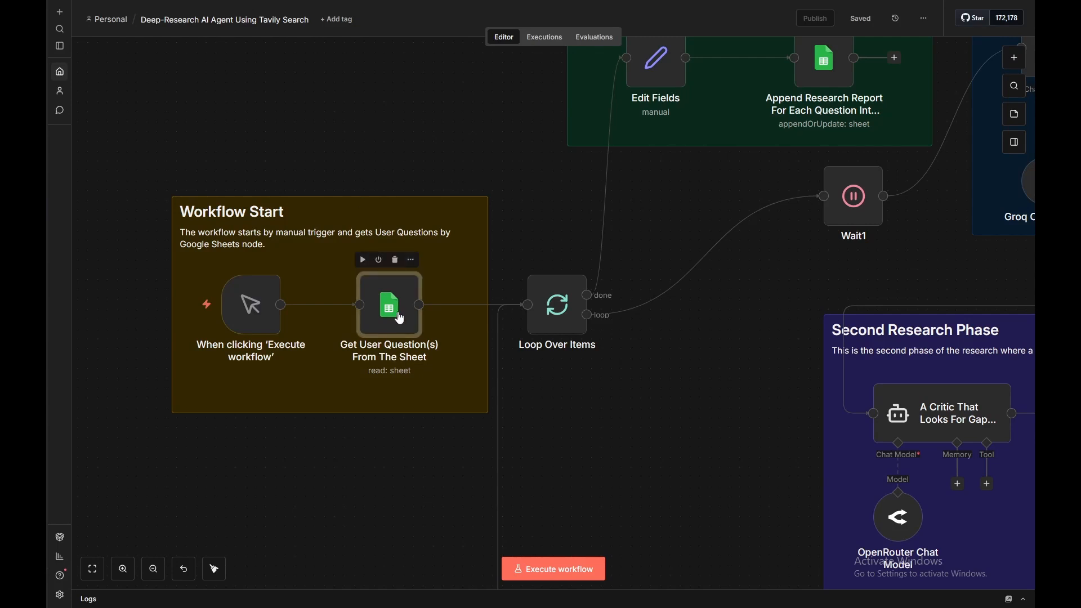
pyautogui.doubleClick(401, 313)
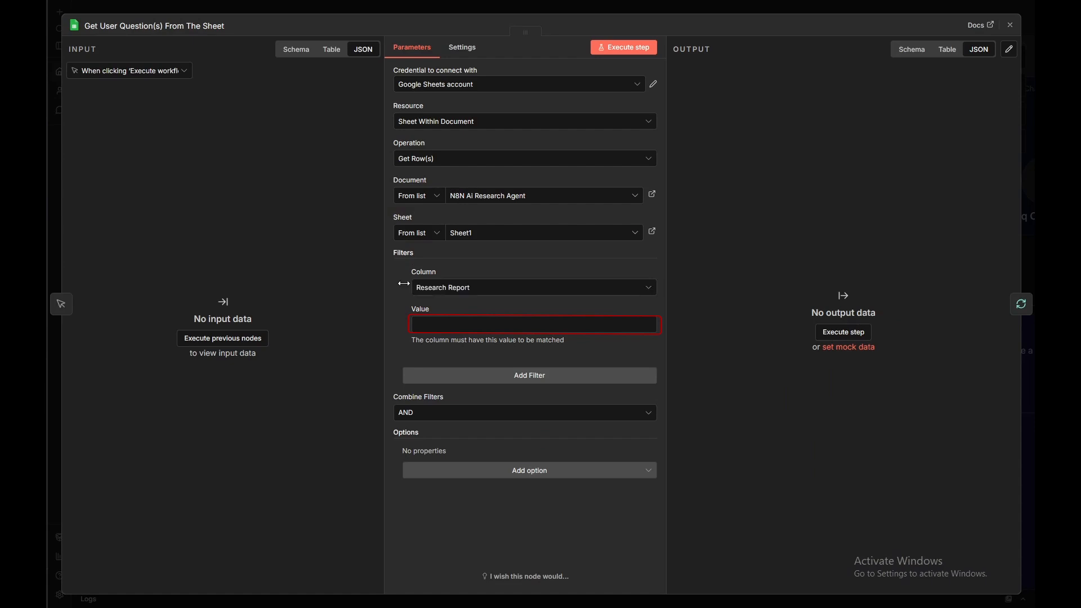
pyautogui.press('Escape')
pyautogui.click(393, 266)
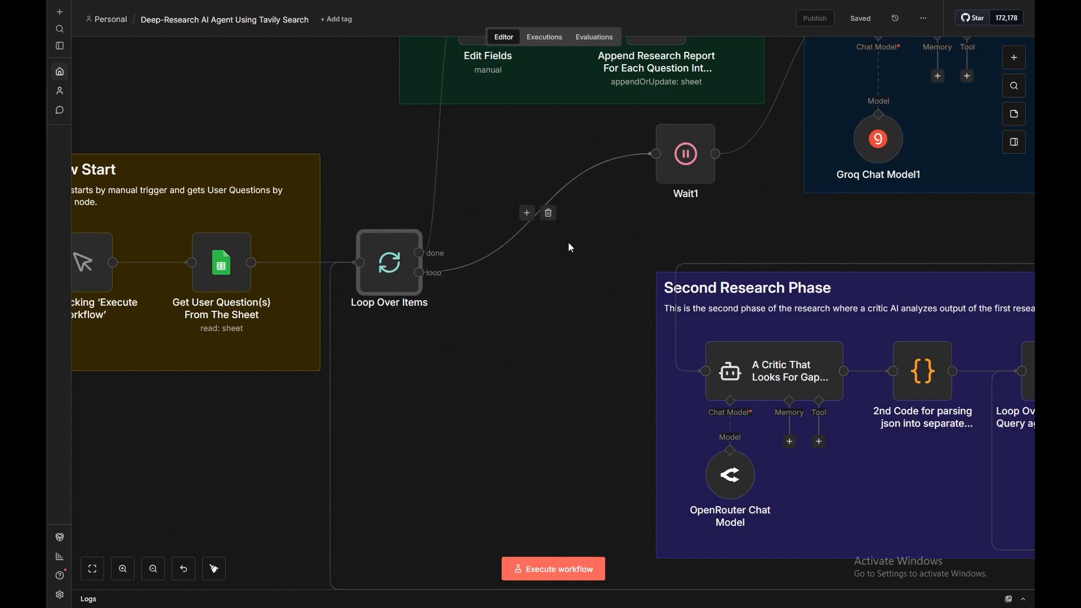
# Step: Examine the prompt and system message of the agent node that splits the main question in the first research phase
pyautogui.moveTo(697, 260); pyautogui.dragTo(259, 409)
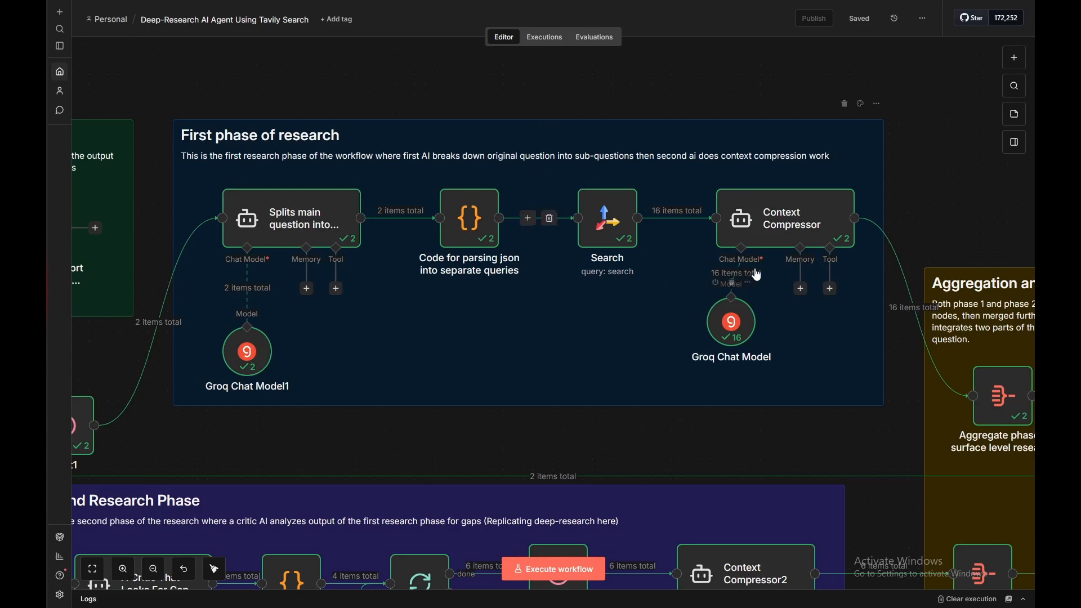
pyautogui.rightClick(329, 223)
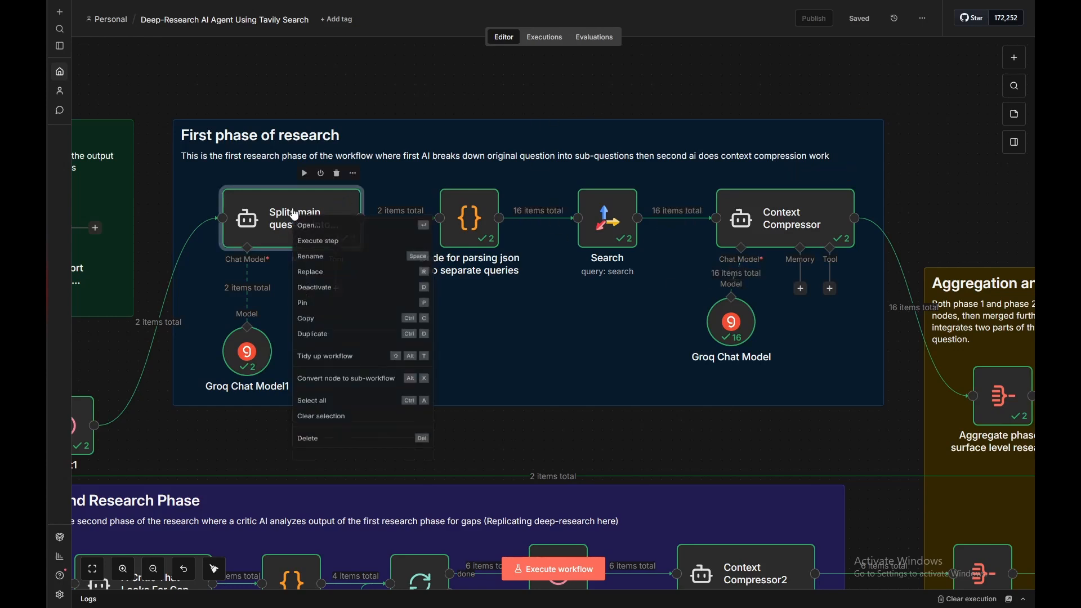
pyautogui.click(329, 228)
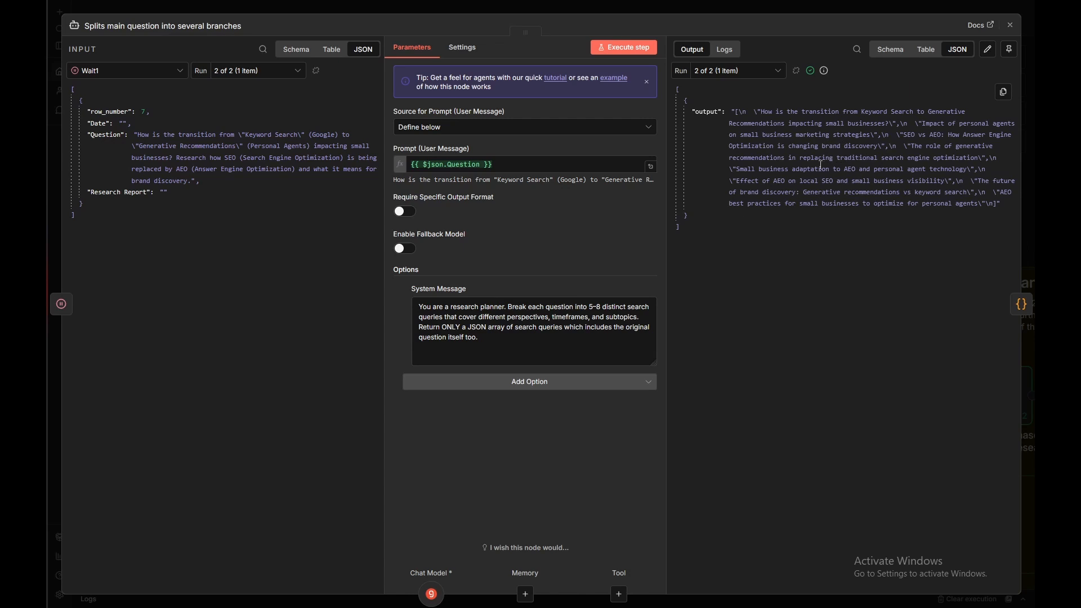
pyautogui.click(489, 341)
pyautogui.moveTo(489, 342); pyautogui.dragTo(416, 307)
pyautogui.click(505, 328)
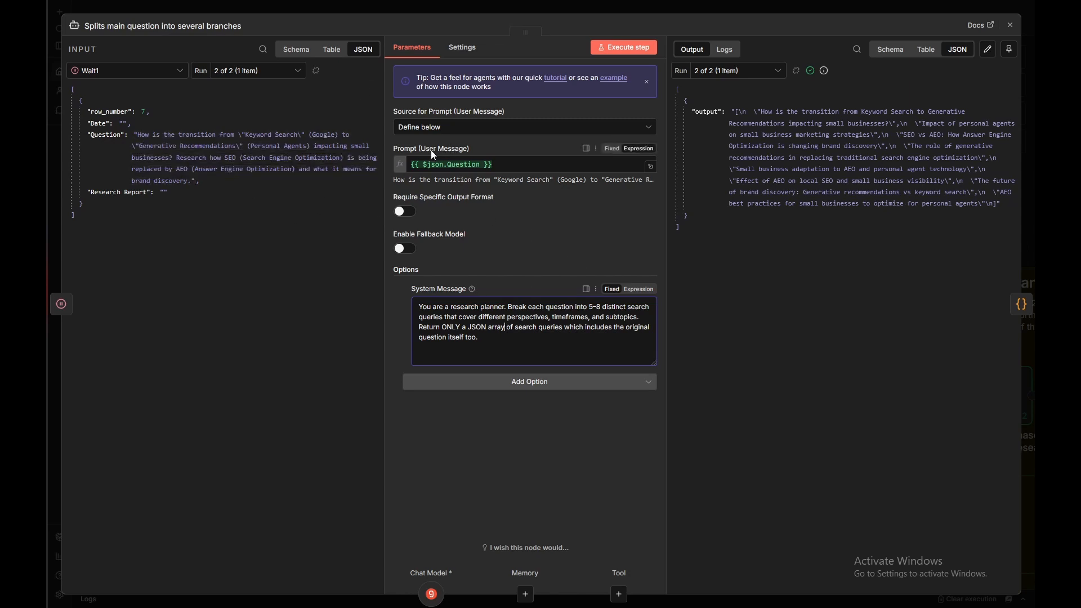
# Step: Go to the following code node and read its full JavaScript for parsing the JSON into separate queries
pyautogui.click(1024, 305)
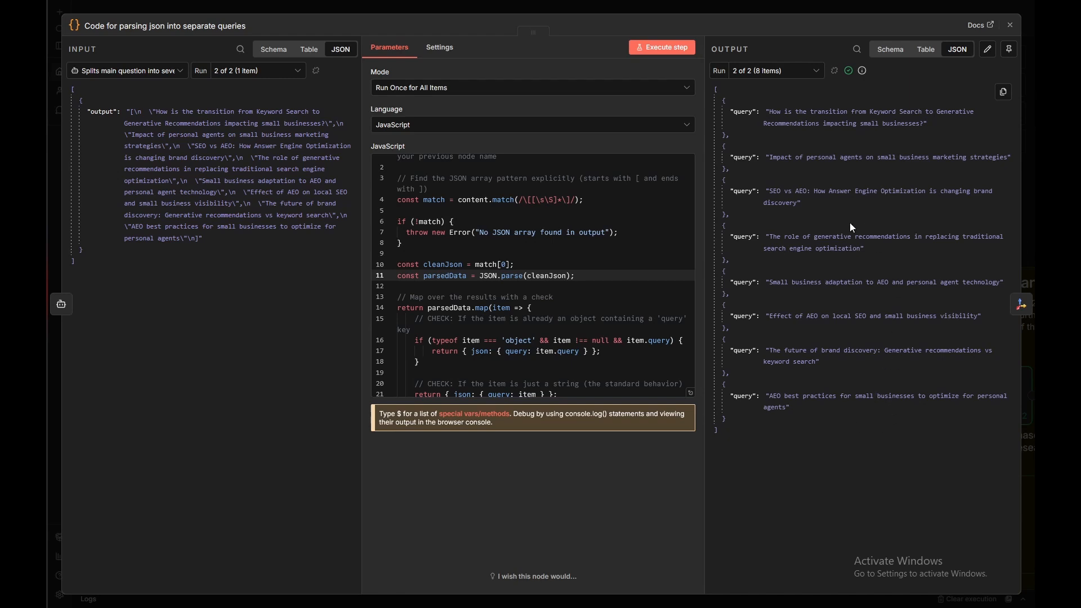
pyautogui.click(691, 392)
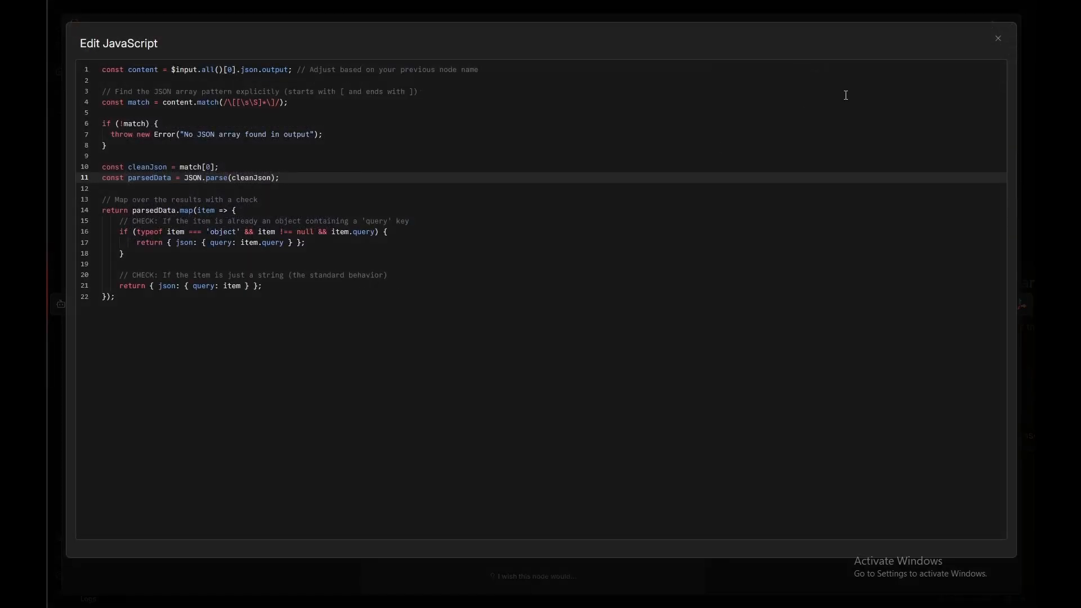
pyautogui.click(999, 39)
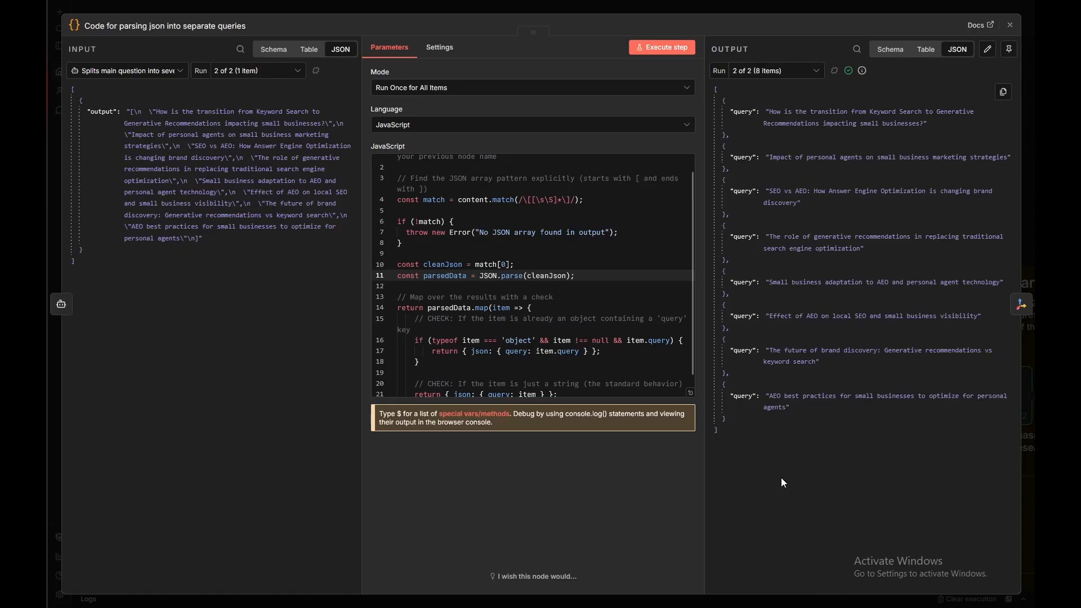
# Step: Review the Search node's Tavily query settings, then go to the Community nodes settings
pyautogui.click(1022, 304)
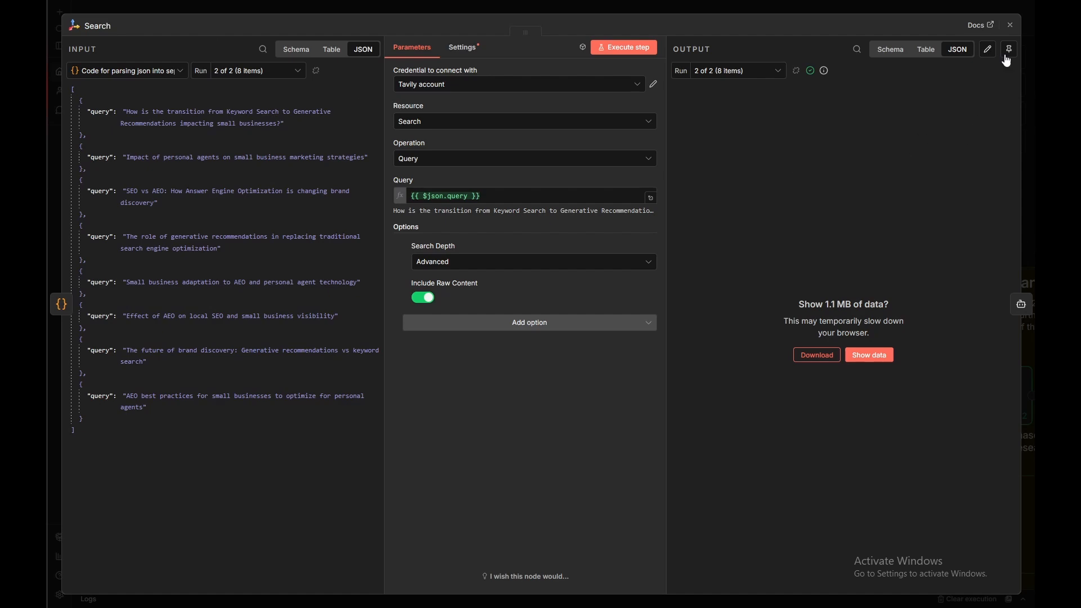
pyautogui.click(1010, 25)
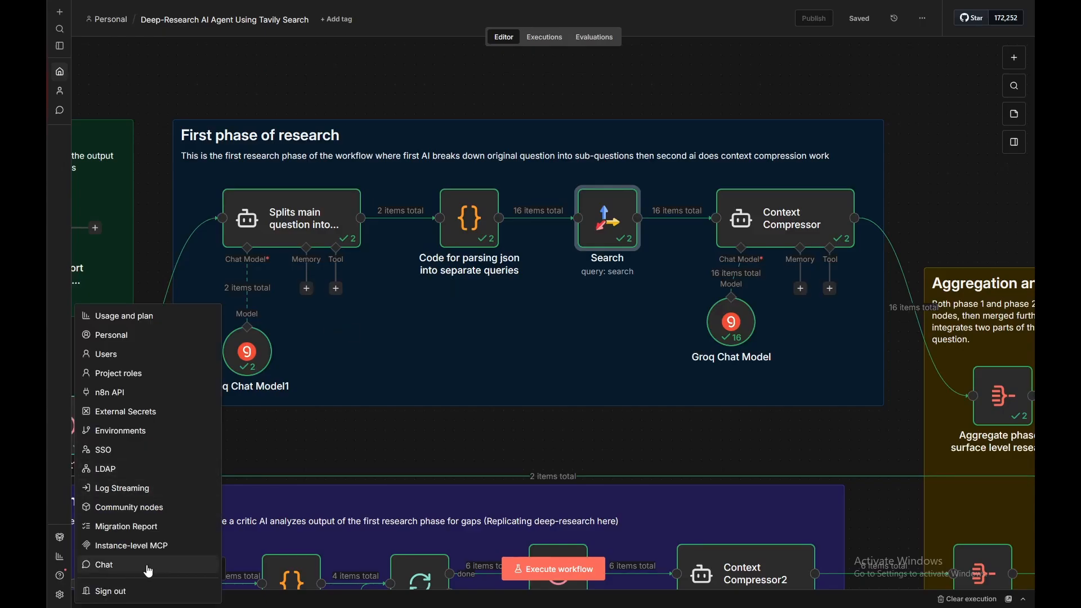
pyautogui.click(161, 507)
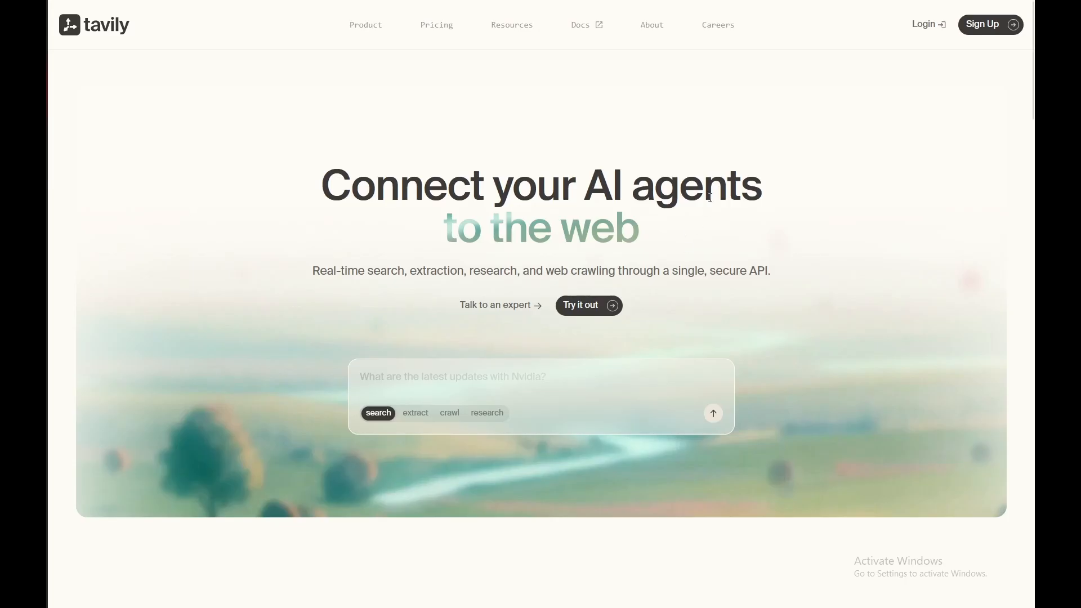
# Step: Log in to the Tavily website, copy the default API key, and save it in a new Tavily credential for the n8n Search node
pyautogui.click(927, 26)
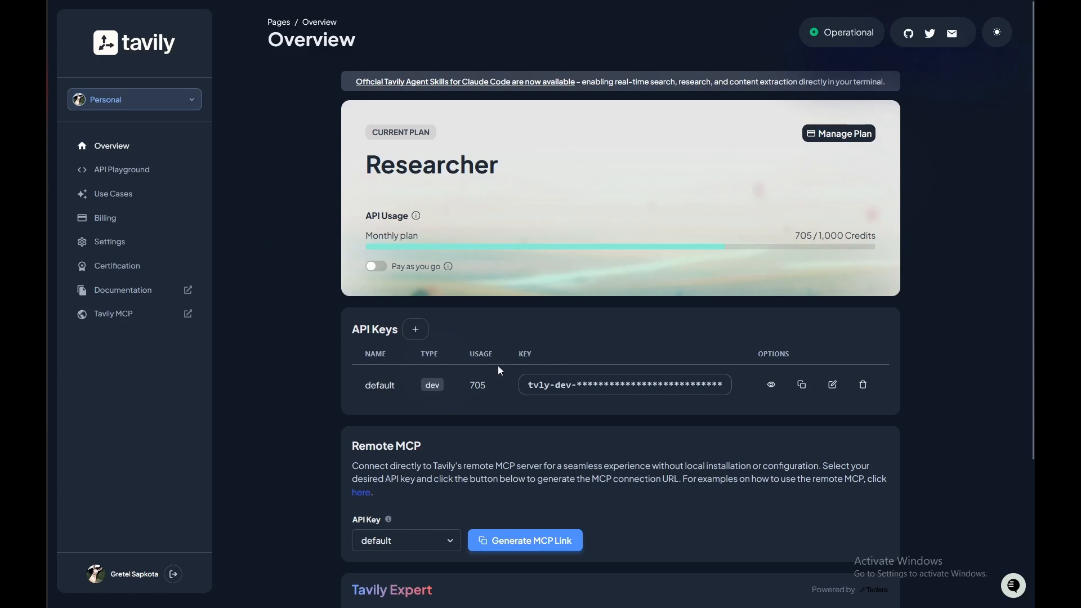
pyautogui.click(802, 384)
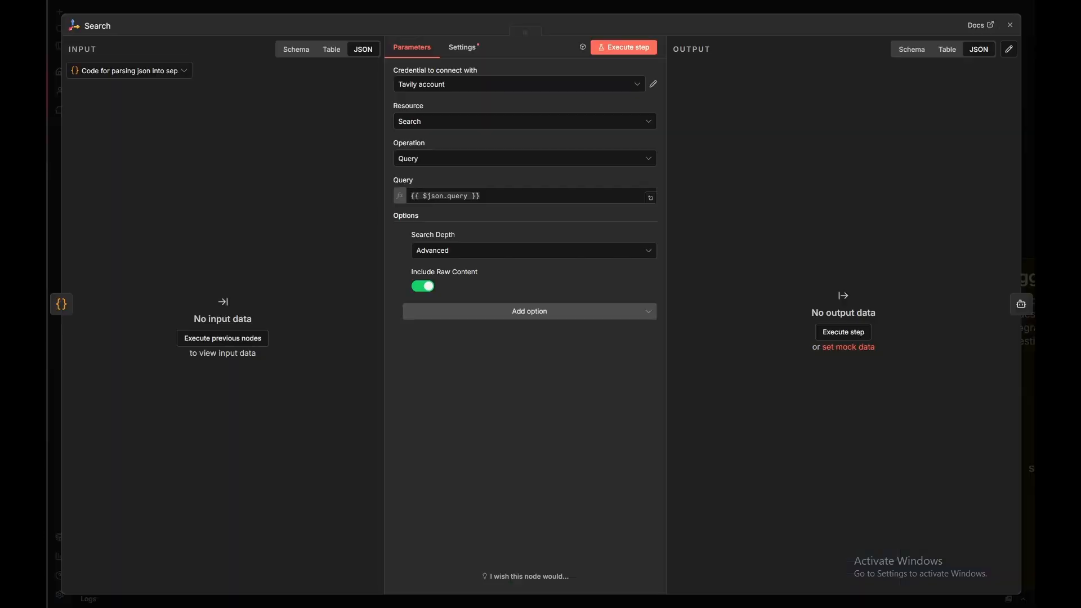
pyautogui.click(518, 84)
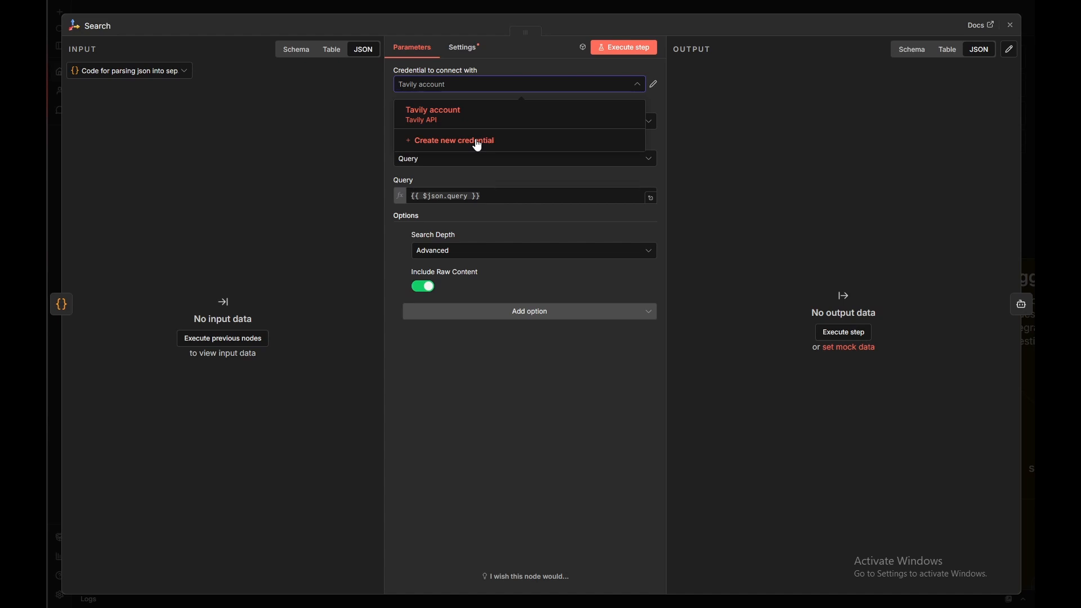
pyautogui.click(507, 147)
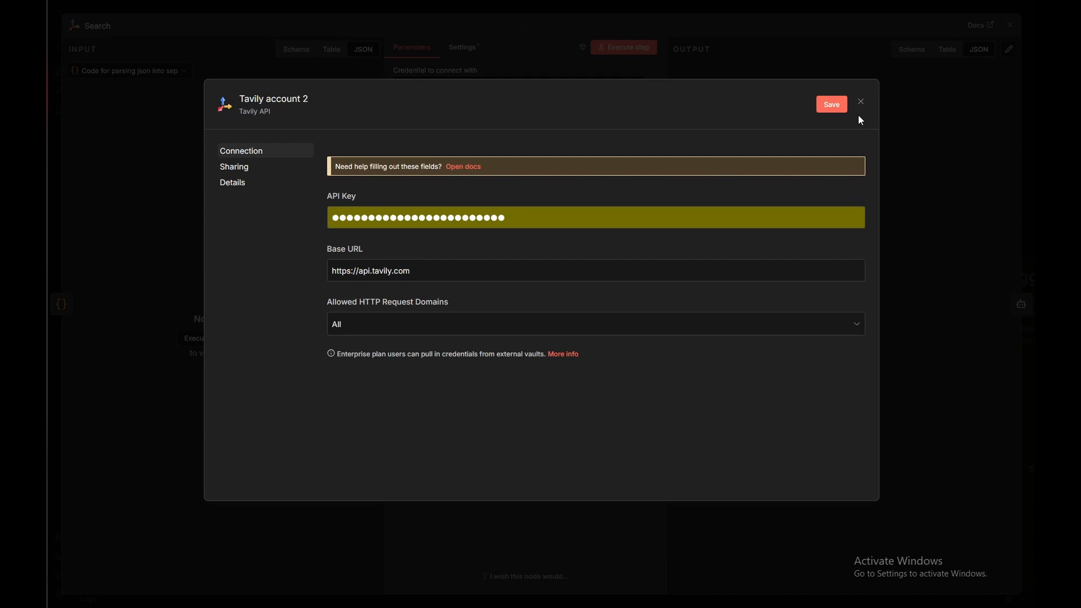
pyautogui.click(832, 106)
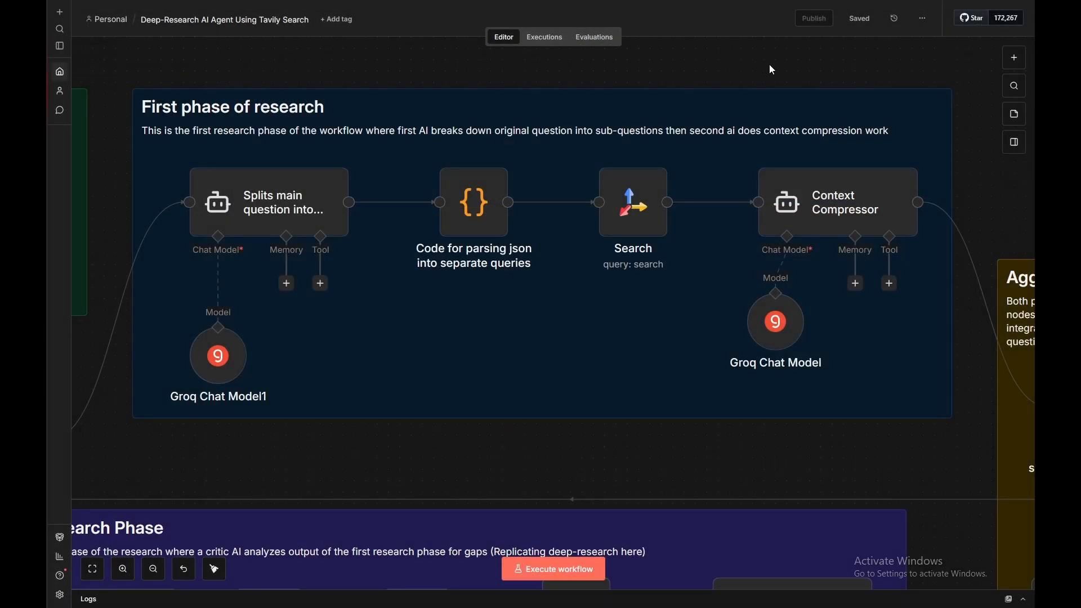
# Step: Read the Context Compressor node's full system message in the expanded expression editor
pyautogui.moveTo(856, 199)
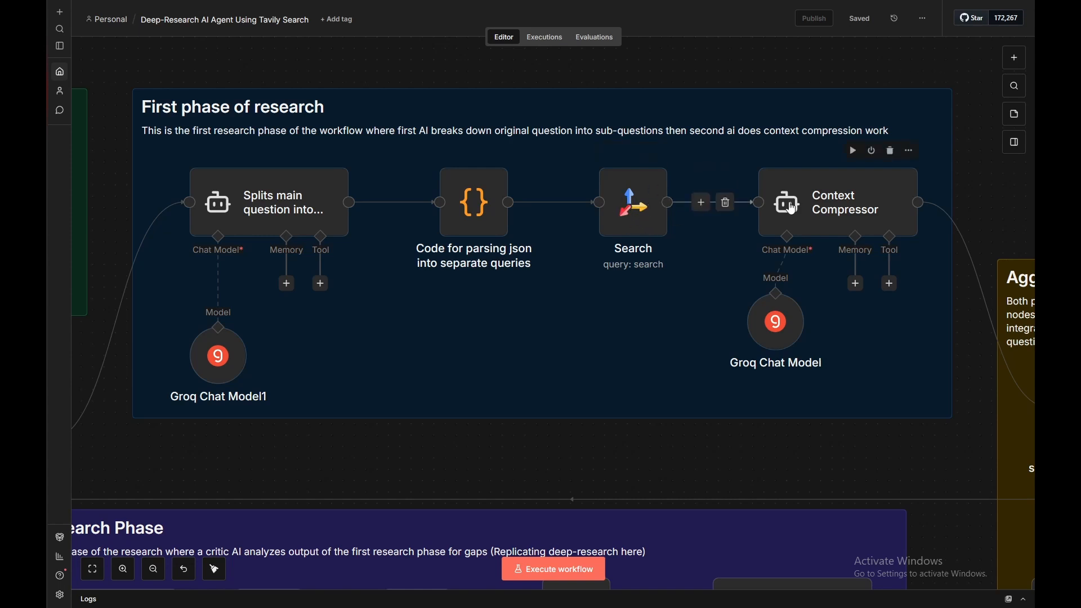
pyautogui.doubleClick(818, 199)
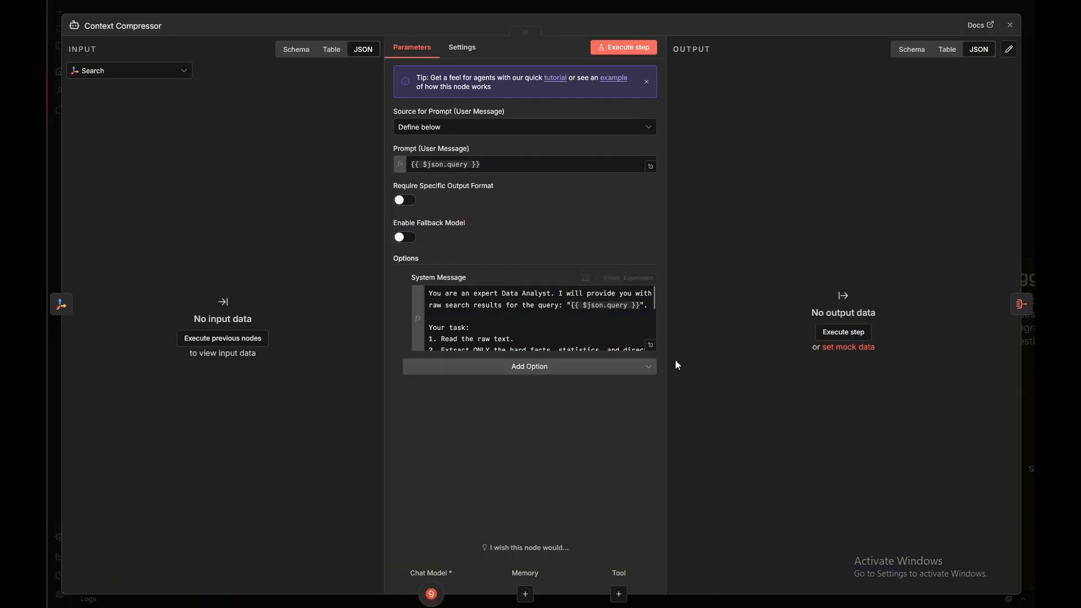
pyautogui.click(651, 345)
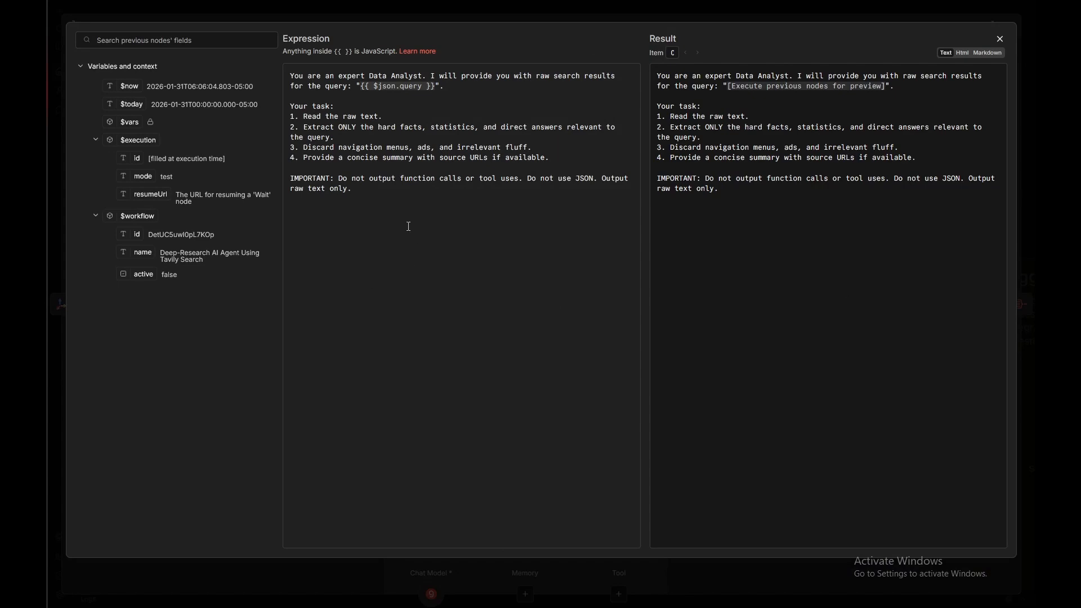
pyautogui.hotkey('ctrl', 'a')
pyautogui.click(435, 218)
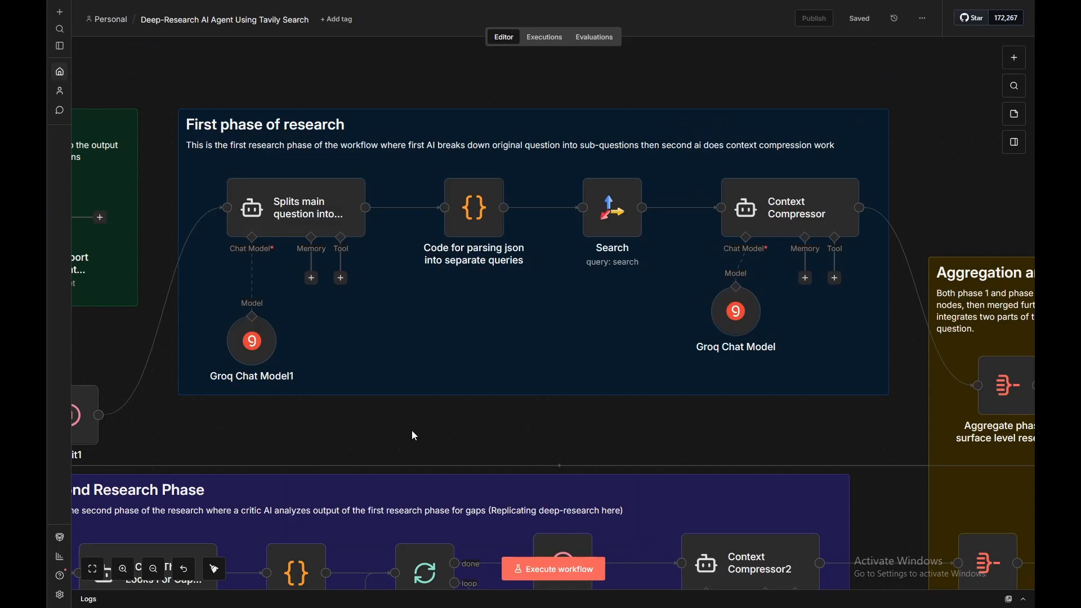
# Step: Examine the full system message and prompt of the critic agent node in the Second Research Phase
pyautogui.moveTo(409, 431); pyautogui.dragTo(514, 175)
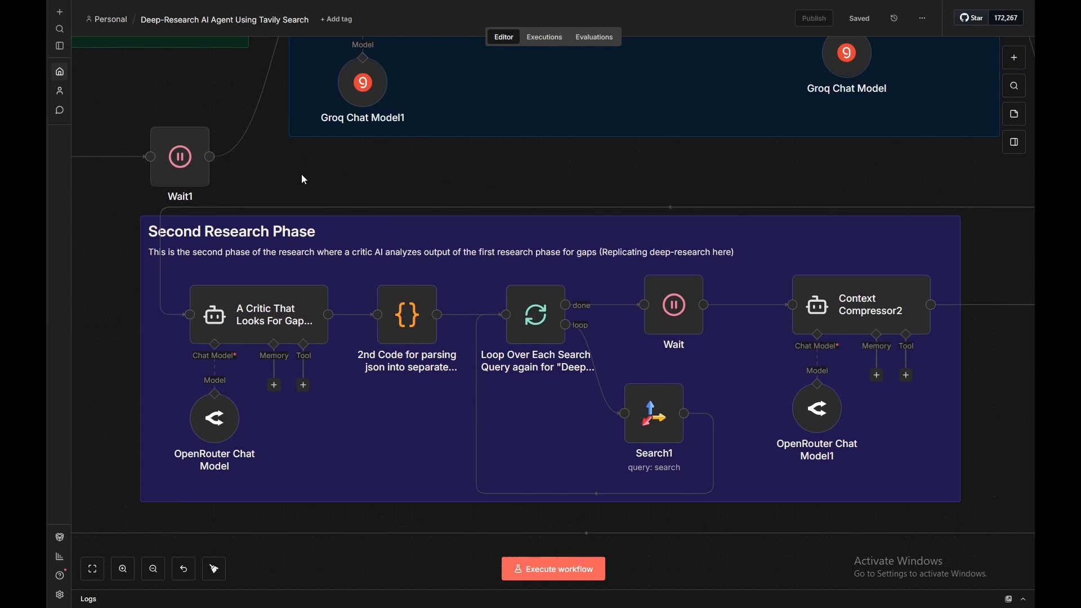
pyautogui.moveTo(276, 315)
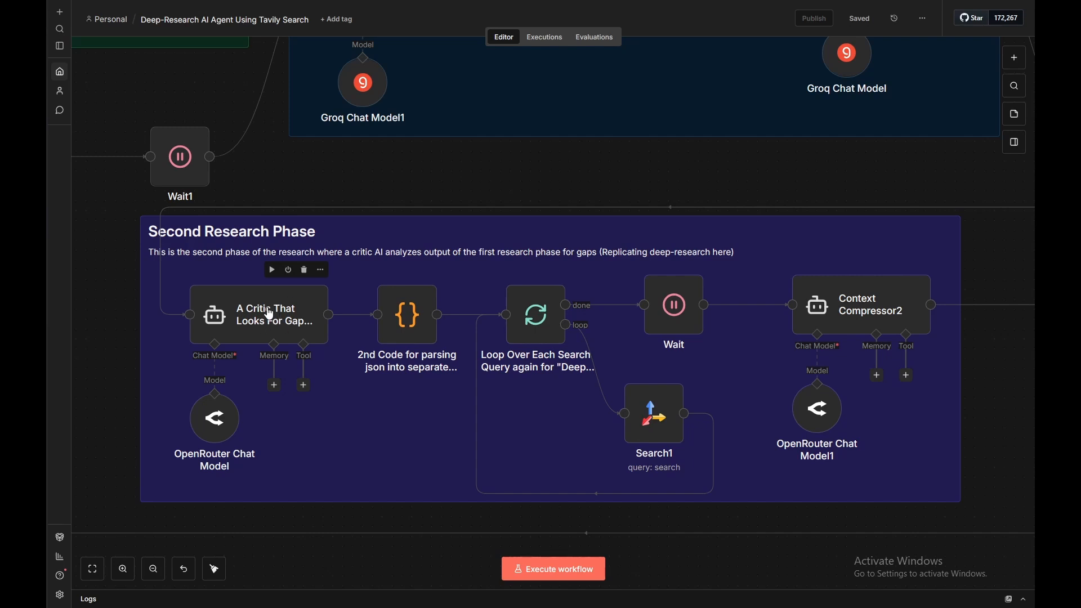
pyautogui.doubleClick(261, 323)
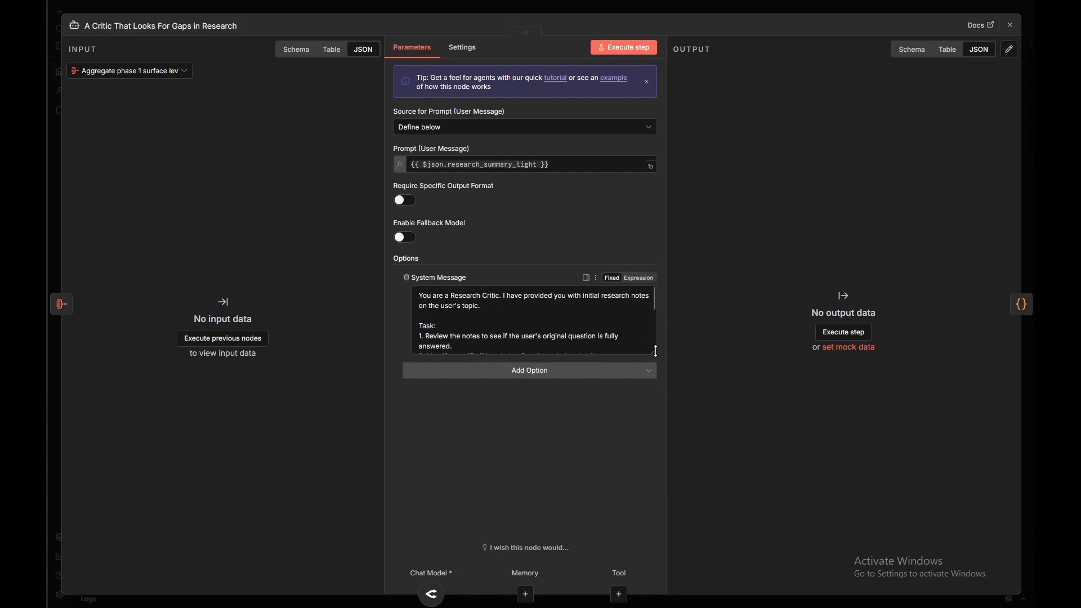
pyautogui.moveTo(657, 350); pyautogui.dragTo(422, 287)
pyautogui.click(506, 304)
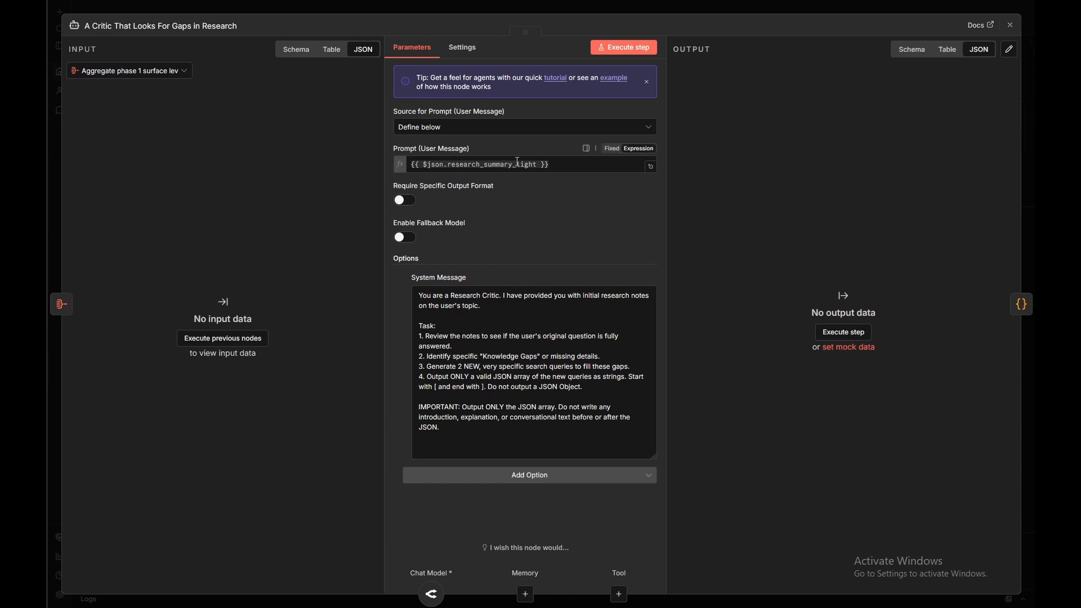
pyautogui.press('Escape')
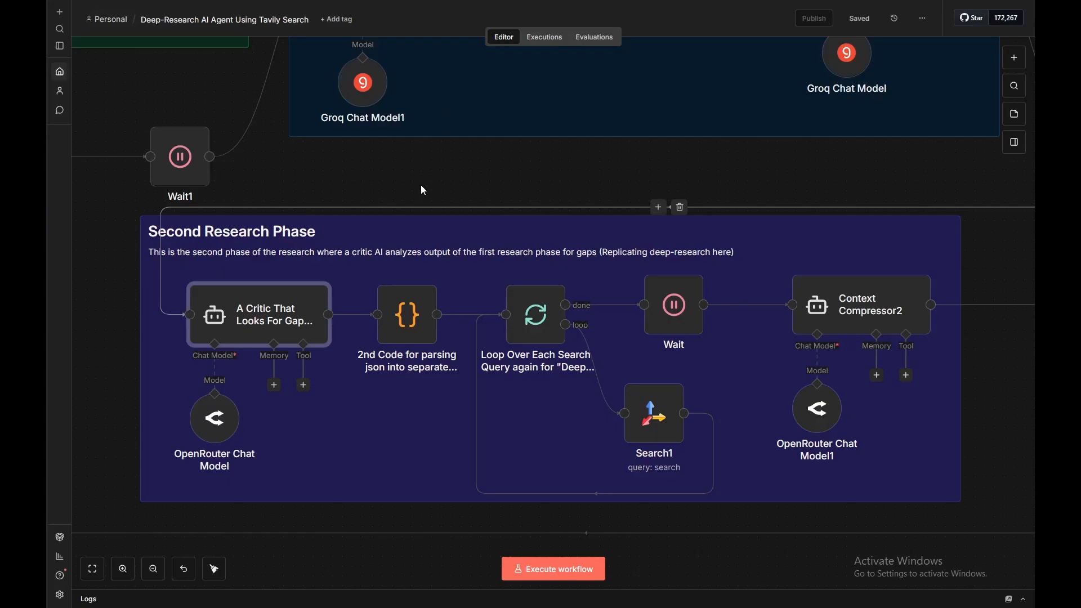
# Step: Read the full JavaScript of the second JSON-parsing code node, then review the parameters and output of the Search1 node
pyautogui.moveTo(426, 318)
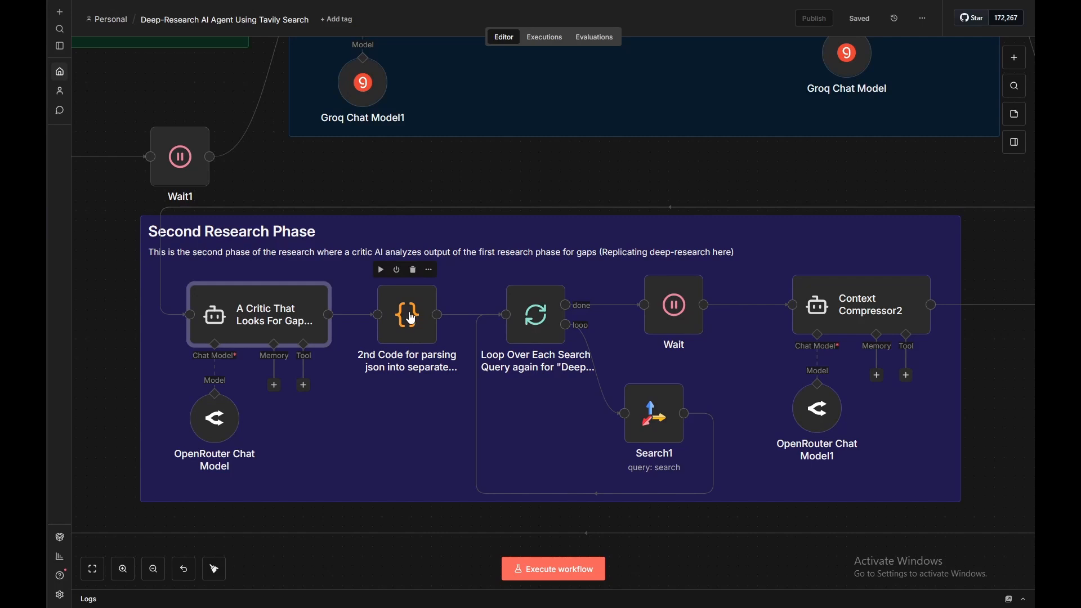
pyautogui.doubleClick(412, 319)
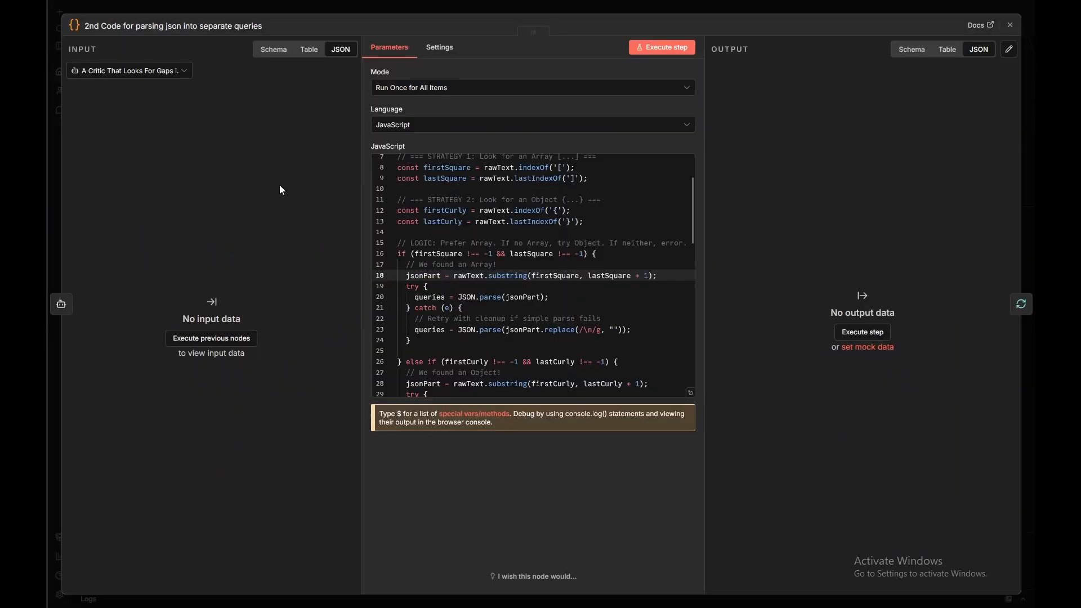
pyautogui.click(691, 393)
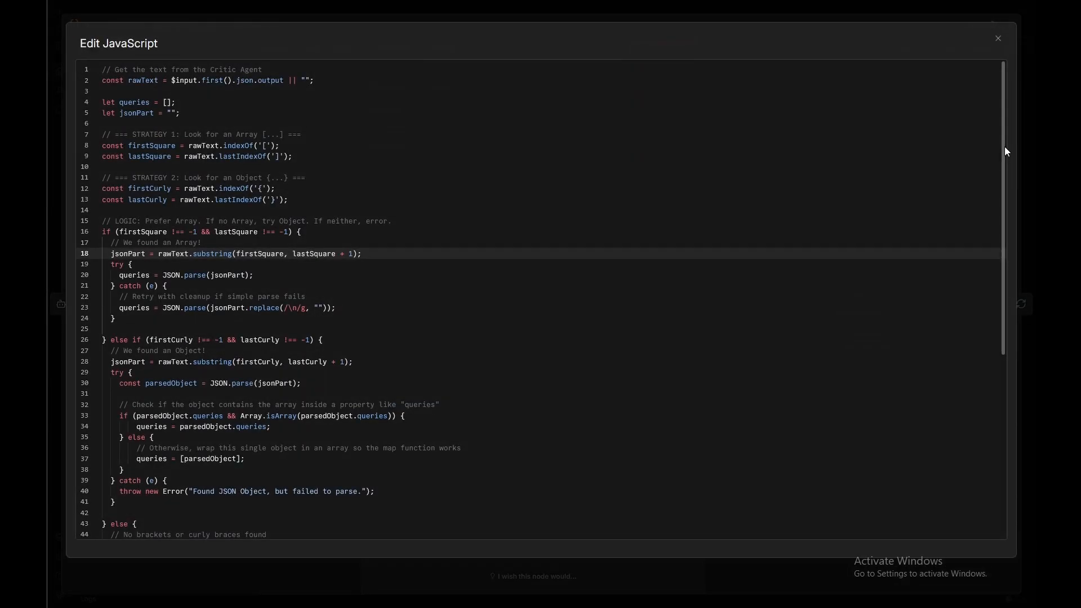
pyautogui.moveTo(1004, 147)
pyautogui.mouseDown()
pyautogui.moveTo(1002, 255)
pyautogui.moveTo(1017, 354)
pyautogui.moveTo(1005, 126)
pyautogui.mouseUp()
pyautogui.press('Escape')
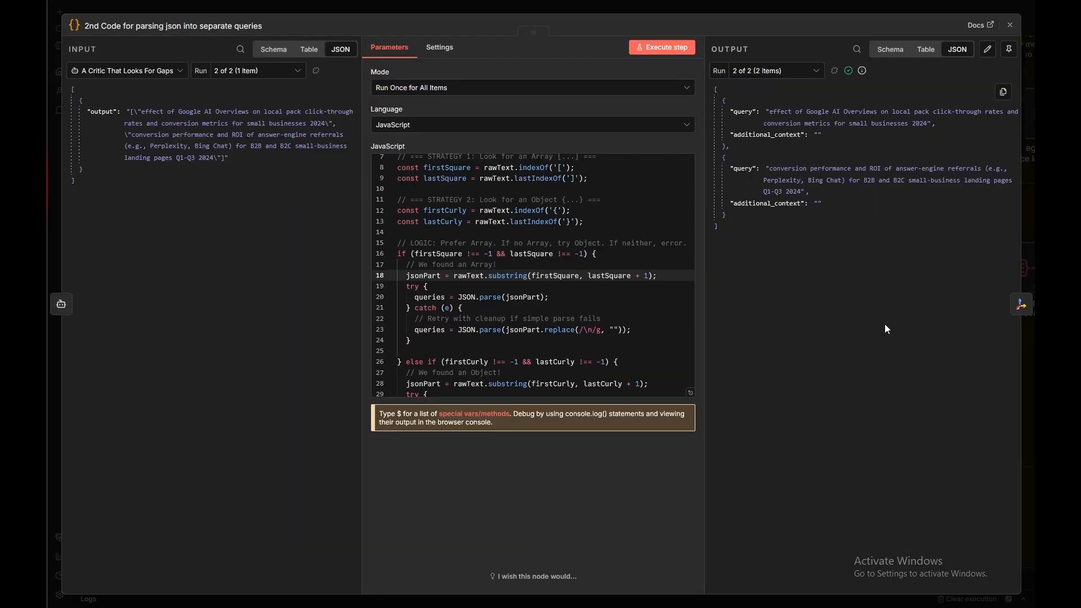
pyautogui.click(1021, 304)
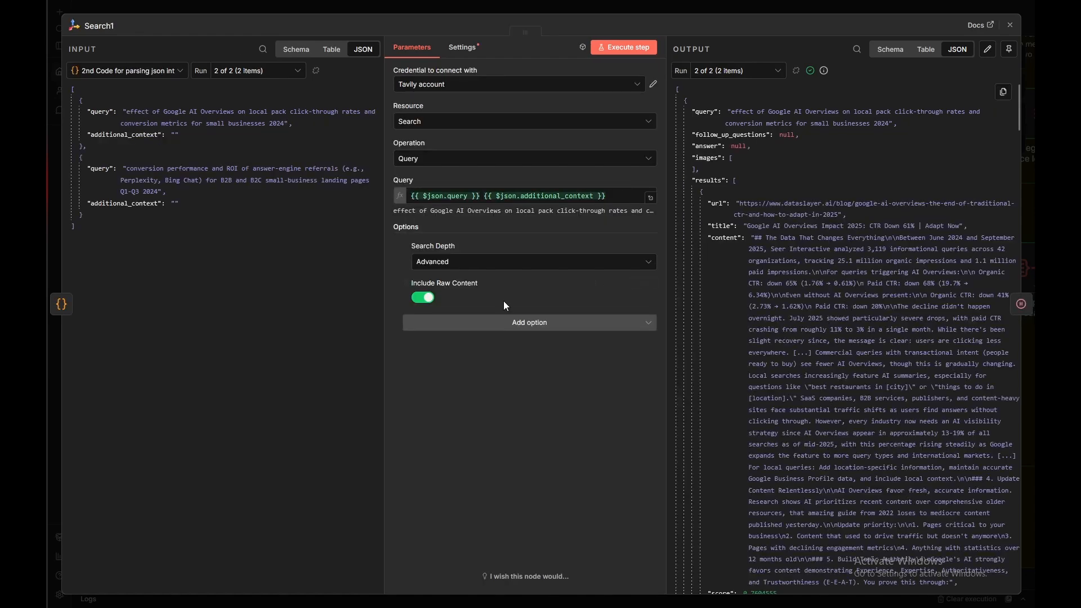
pyautogui.click(1012, 27)
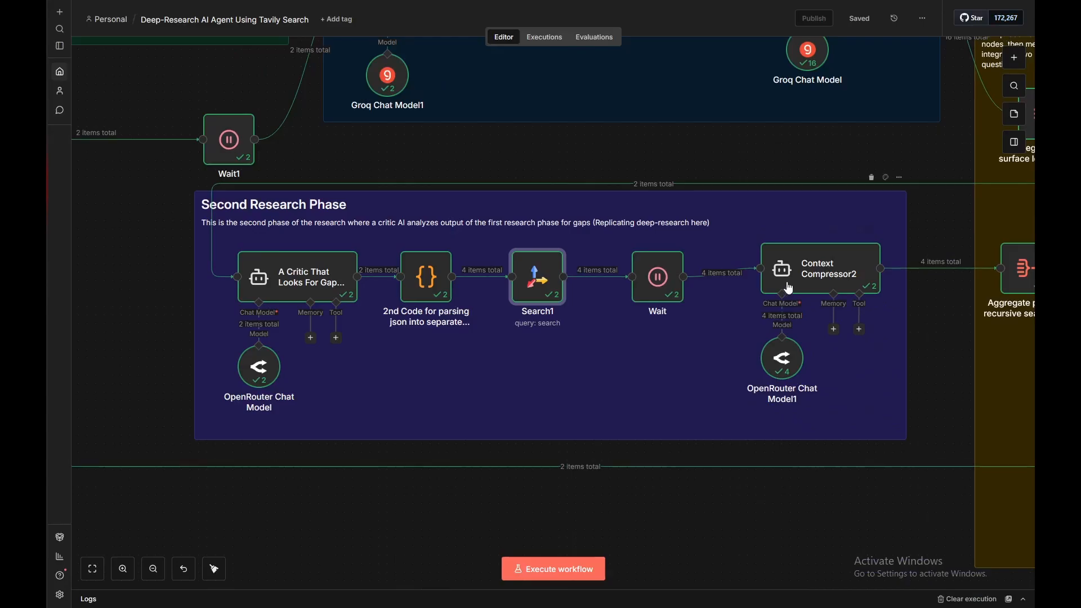
# Step: Read the full system message and the prompt of the Context Compressor2 node in the Second Research Phase
pyautogui.click(830, 271)
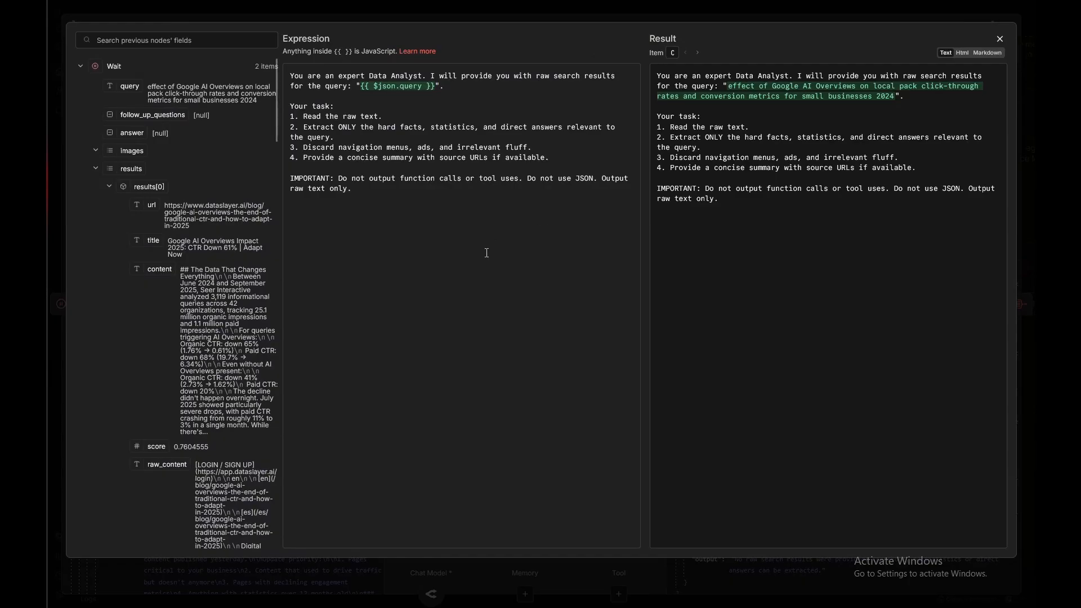
pyautogui.click(1000, 38)
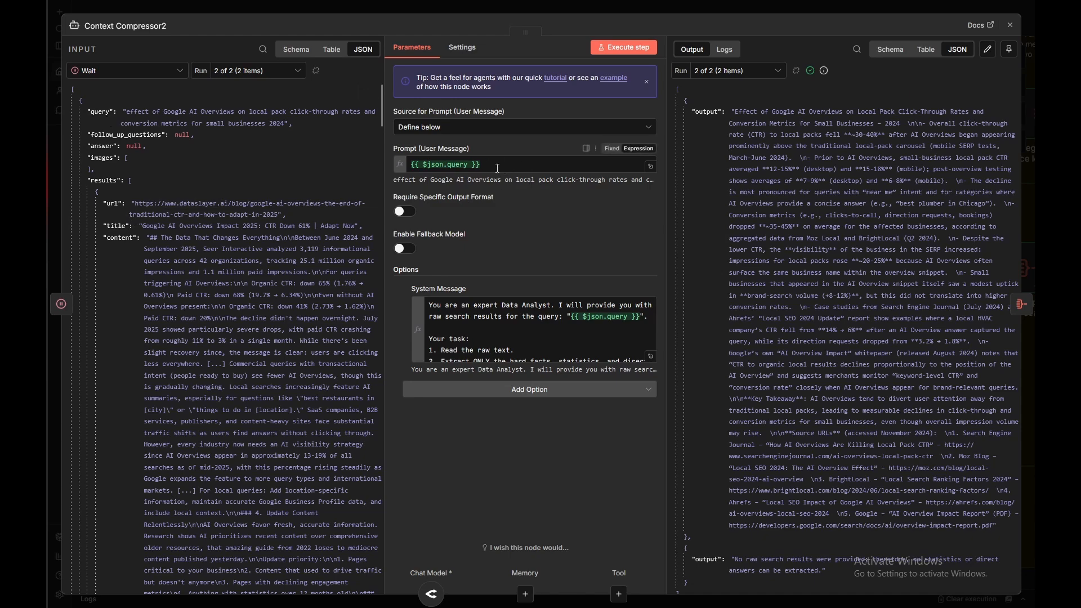
pyautogui.press('Escape')
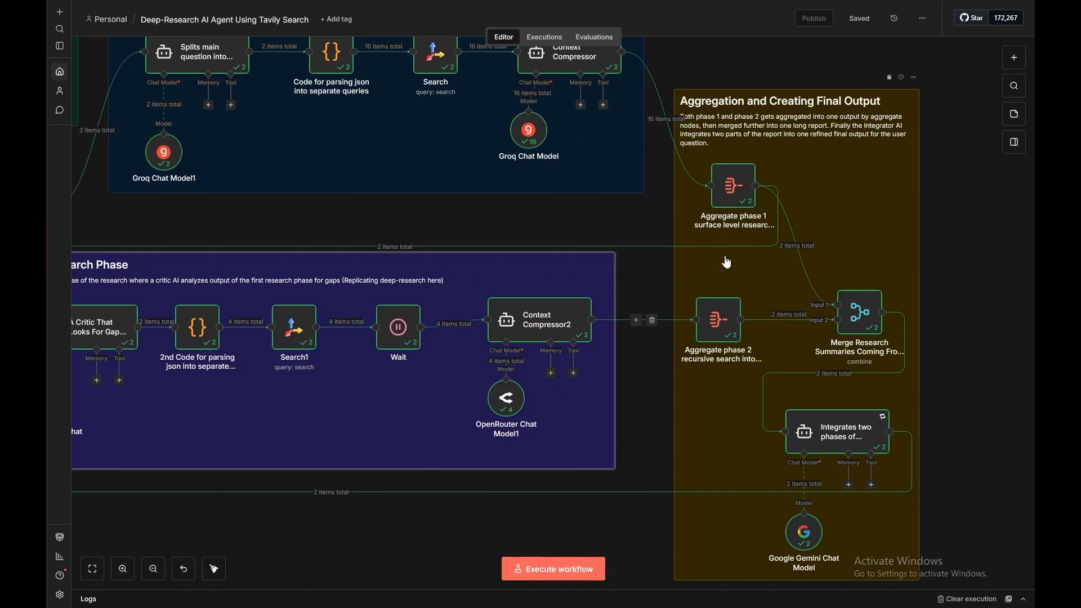
# Step: Review the aggregated fields and output of the phase 1 and phase 2 Aggregate nodes in the final output section
pyautogui.click(734, 195)
pyautogui.click(723, 334)
pyautogui.click(865, 319)
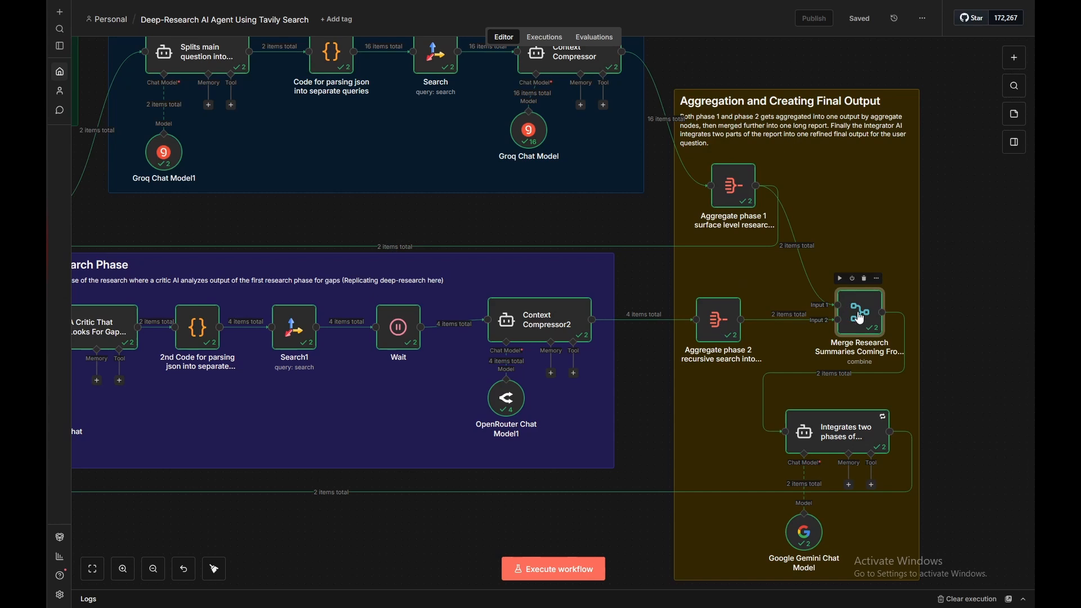
pyautogui.click(839, 438)
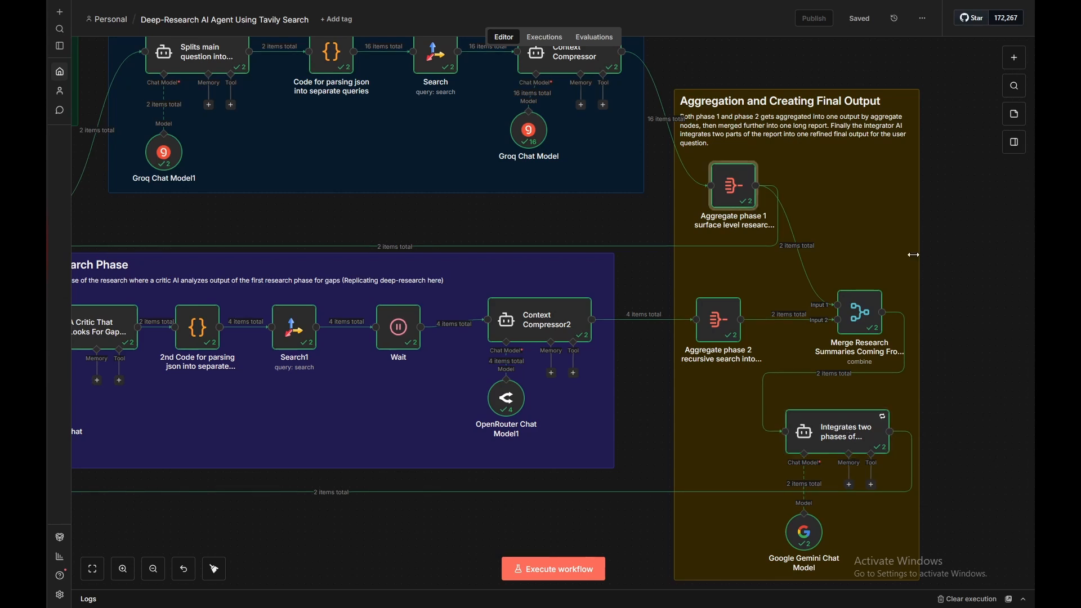
pyautogui.doubleClick(736, 188)
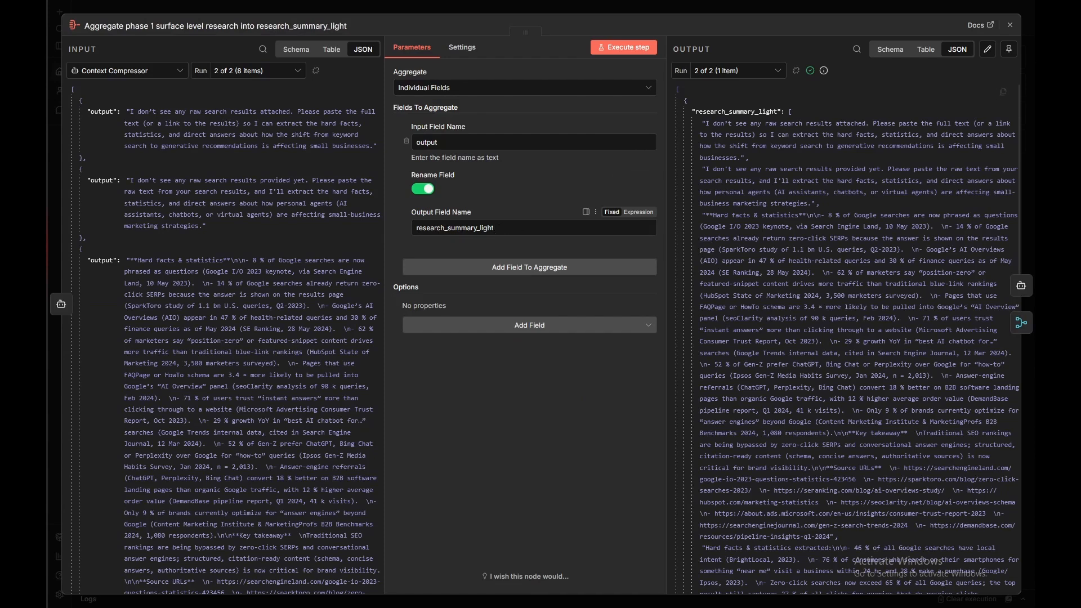
pyautogui.click(1011, 25)
pyautogui.doubleClick(714, 320)
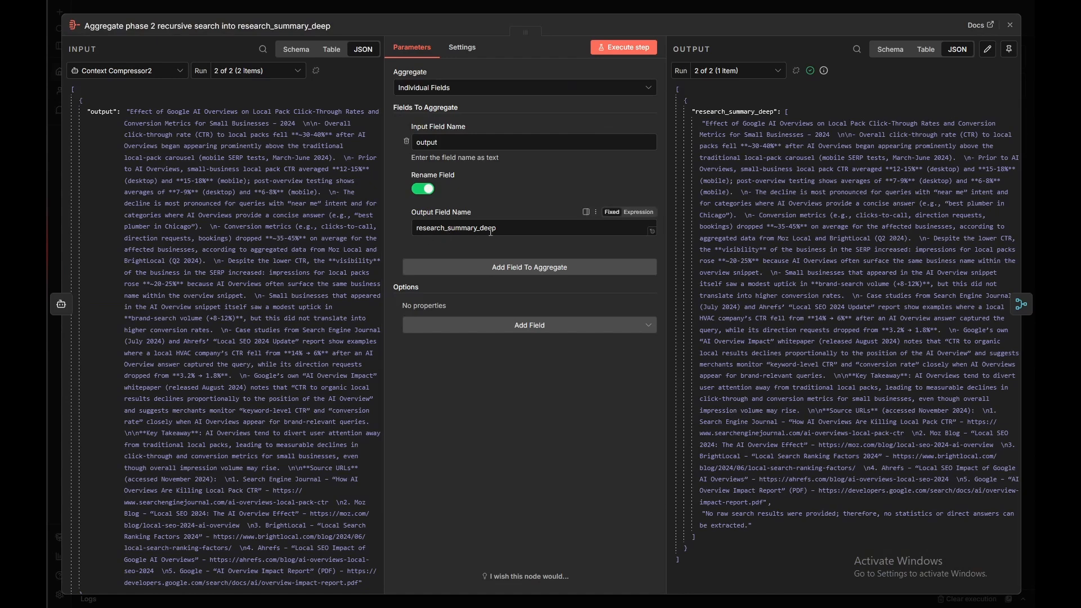
pyautogui.click(1011, 25)
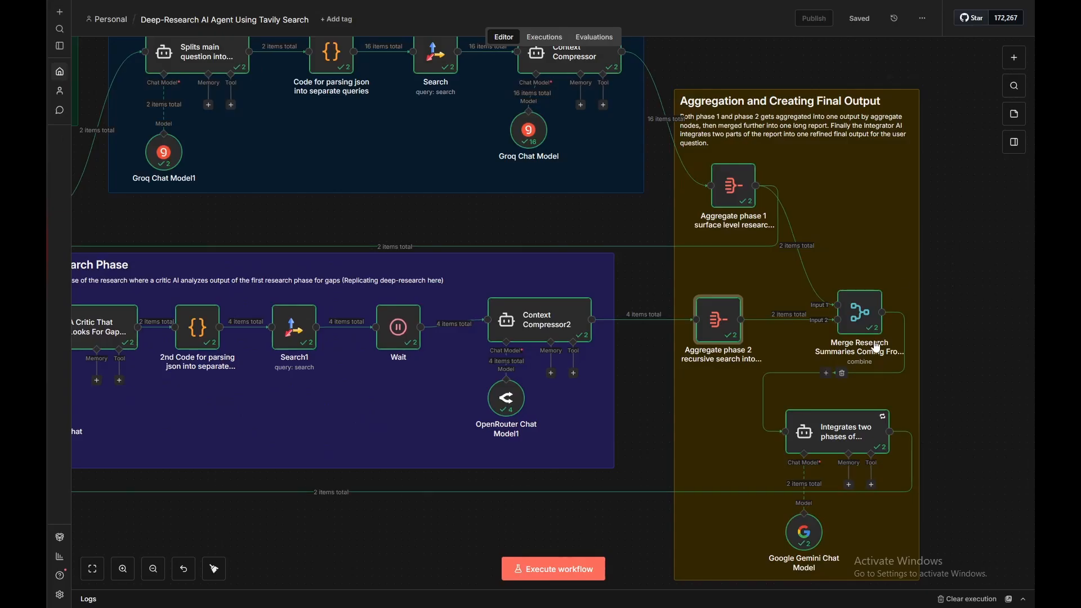
# Step: Examine the Merge Research Summaries node's combine settings and read through its light and deep research summaries
pyautogui.doubleClick(870, 321)
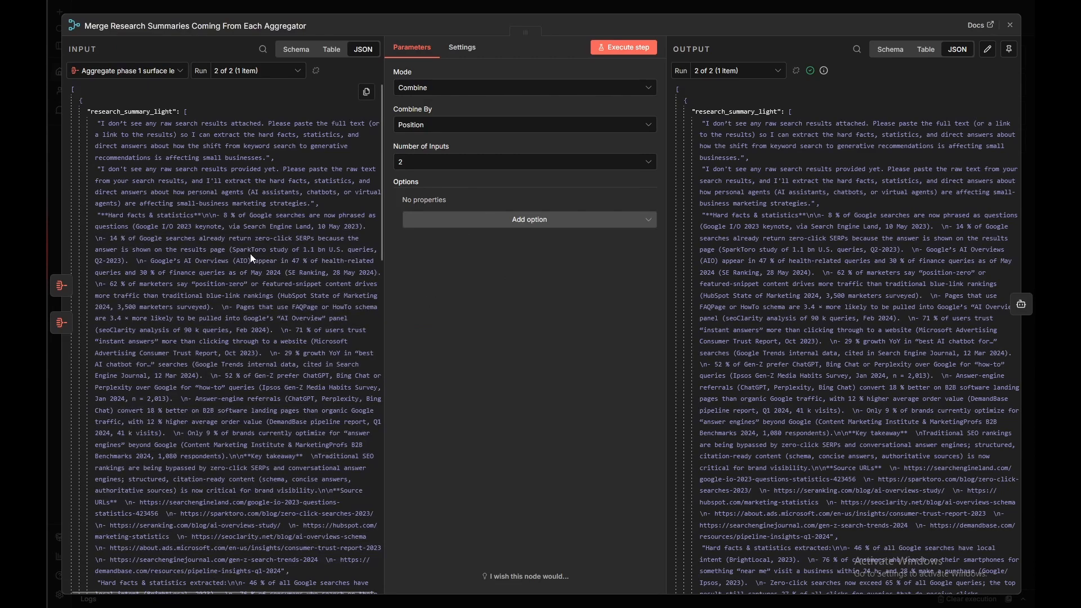
pyautogui.scroll(-15, 250, 254)
pyautogui.scroll(15, 250, 258)
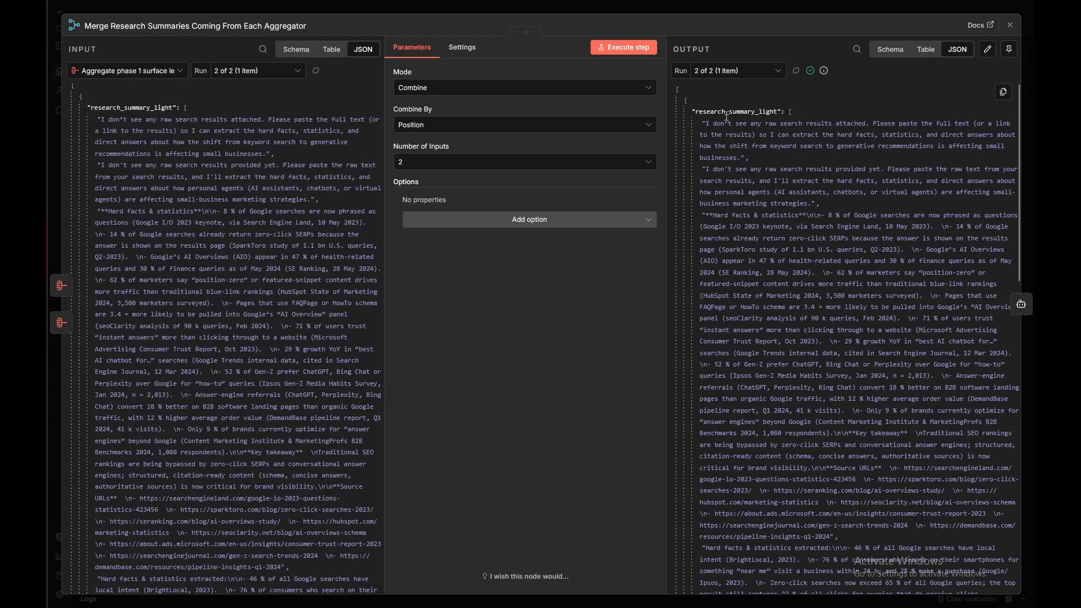
pyautogui.scroll(-10, 825, 231)
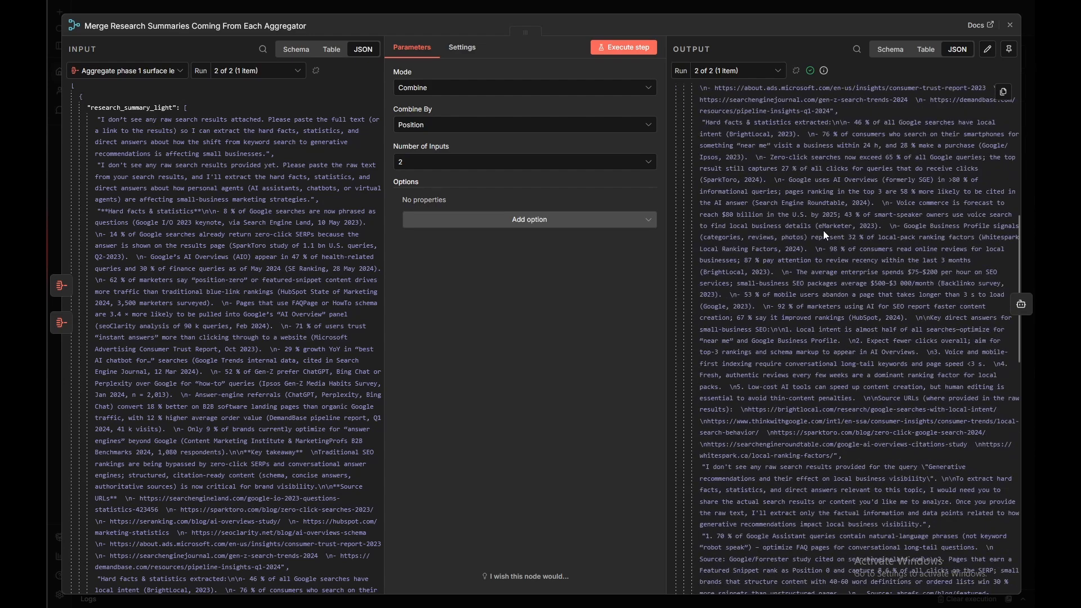
pyautogui.scroll(-7, 826, 231)
pyautogui.scroll(4, 870, 417)
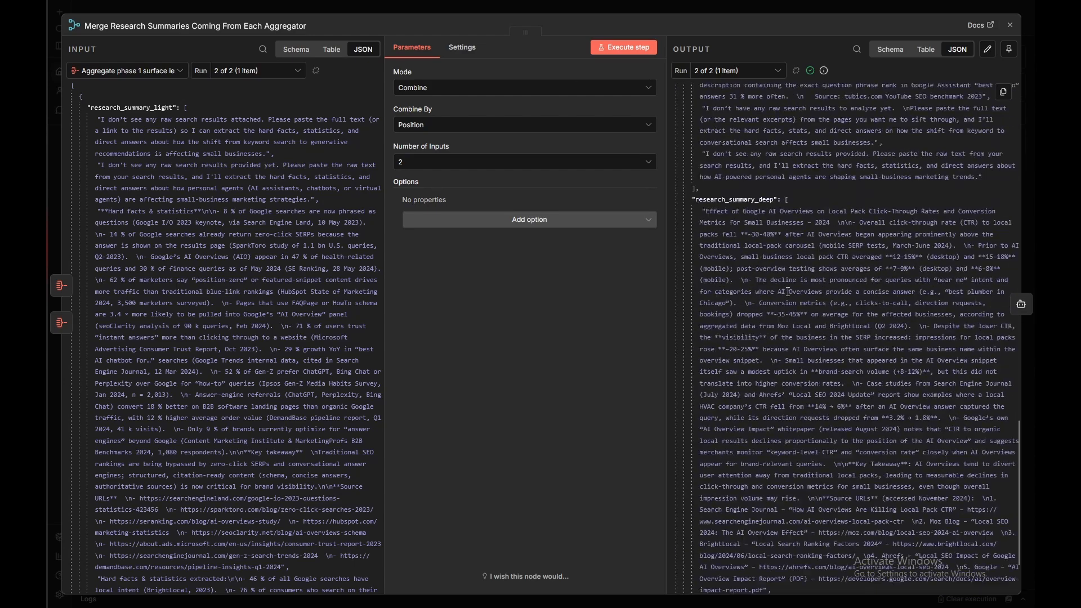
pyautogui.scroll(-2, 874, 424)
pyautogui.scroll(16, 874, 425)
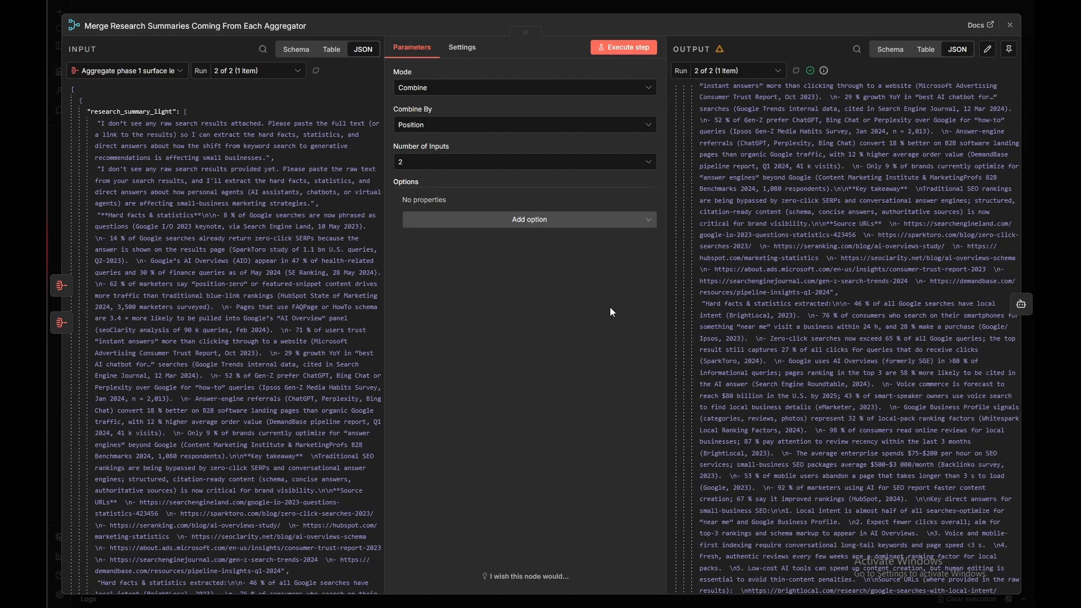
# Step: Open the agent node that integrates the two research phases and read its generated report output
pyautogui.click(1021, 307)
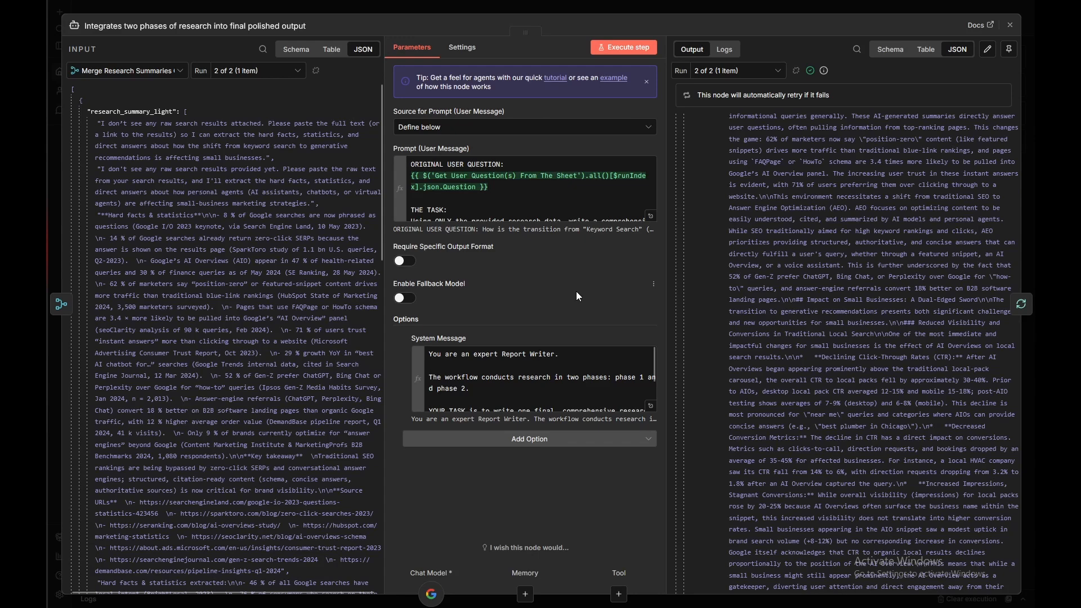
pyautogui.scroll(5, 836, 254)
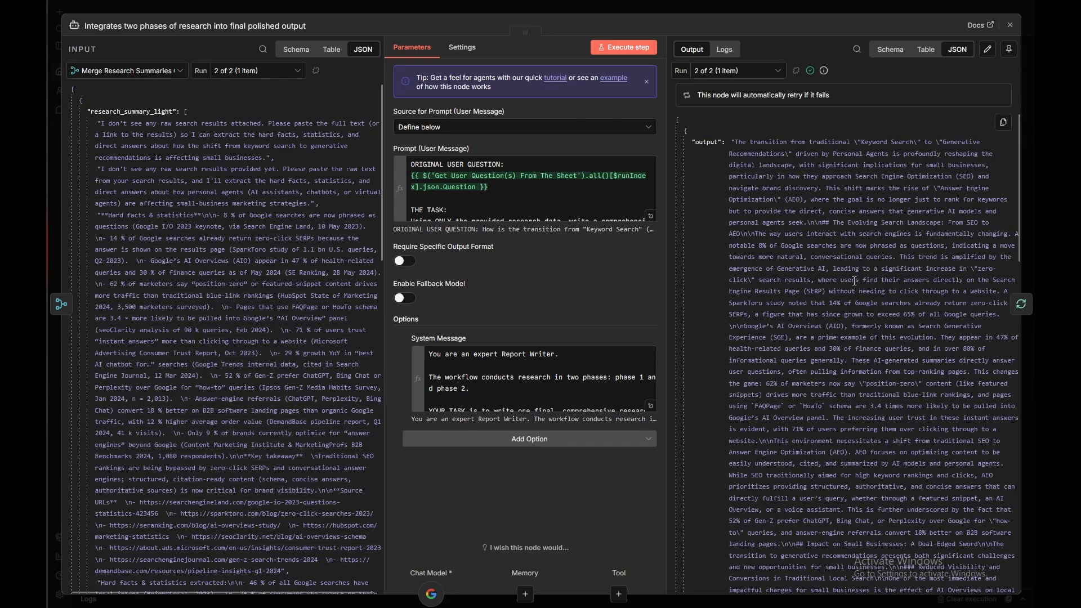
pyautogui.scroll(-5, 855, 281)
pyautogui.scroll(5, 855, 280)
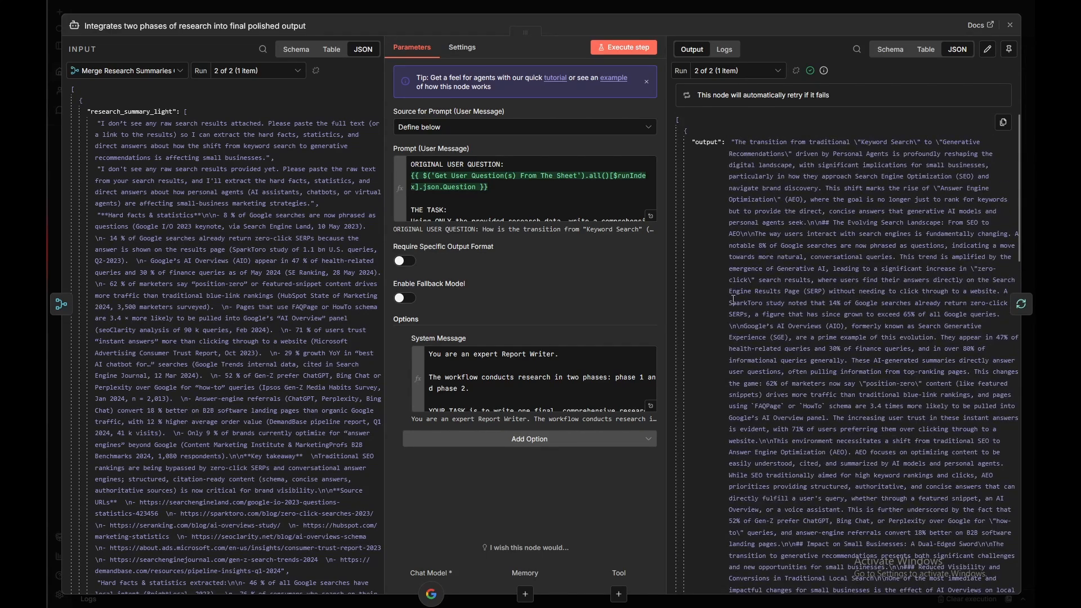
pyautogui.click(1010, 25)
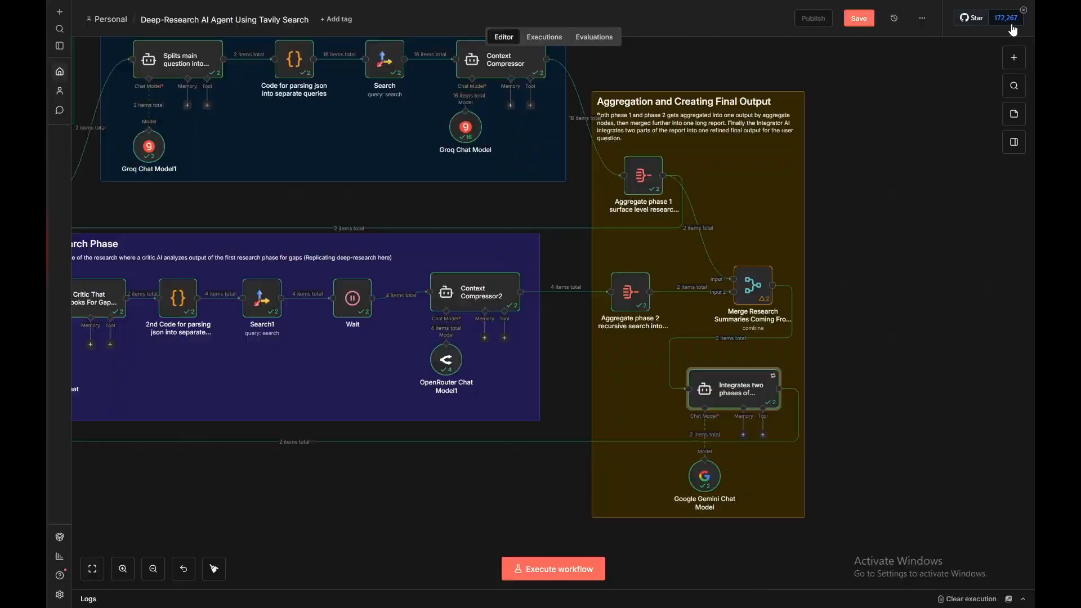
# Step: Read the full prompt and system message of the agent node that integrates the two research phases
pyautogui.moveTo(727, 387)
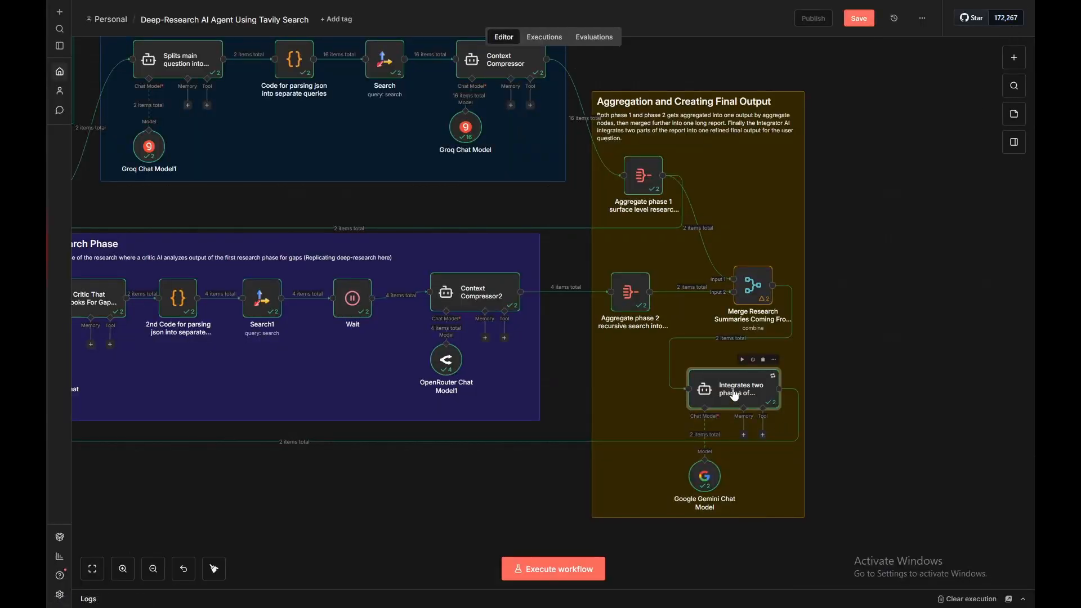
pyautogui.doubleClick(734, 393)
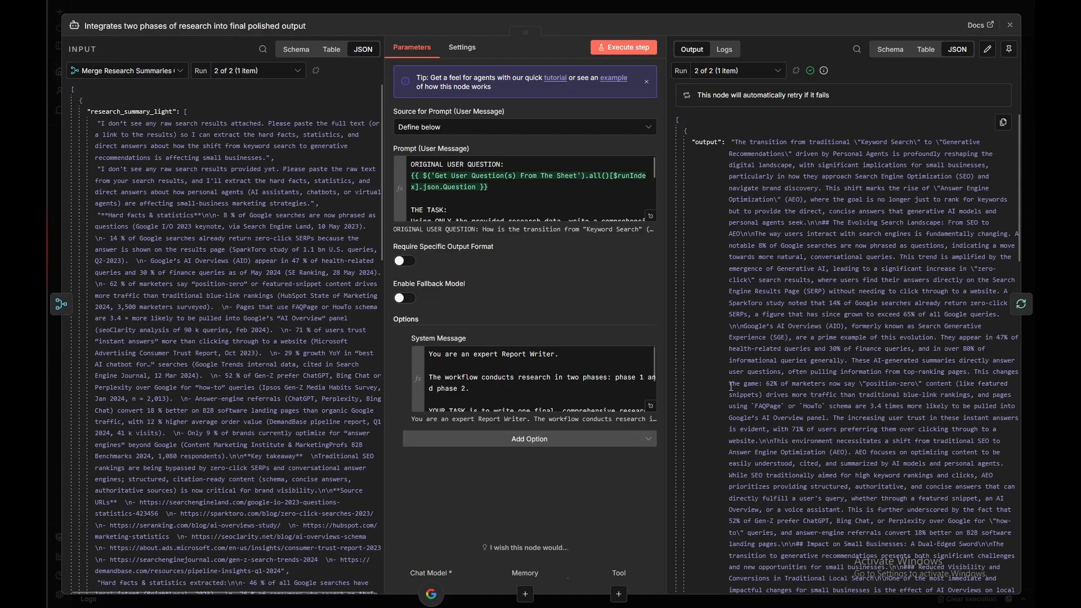
pyautogui.click(651, 217)
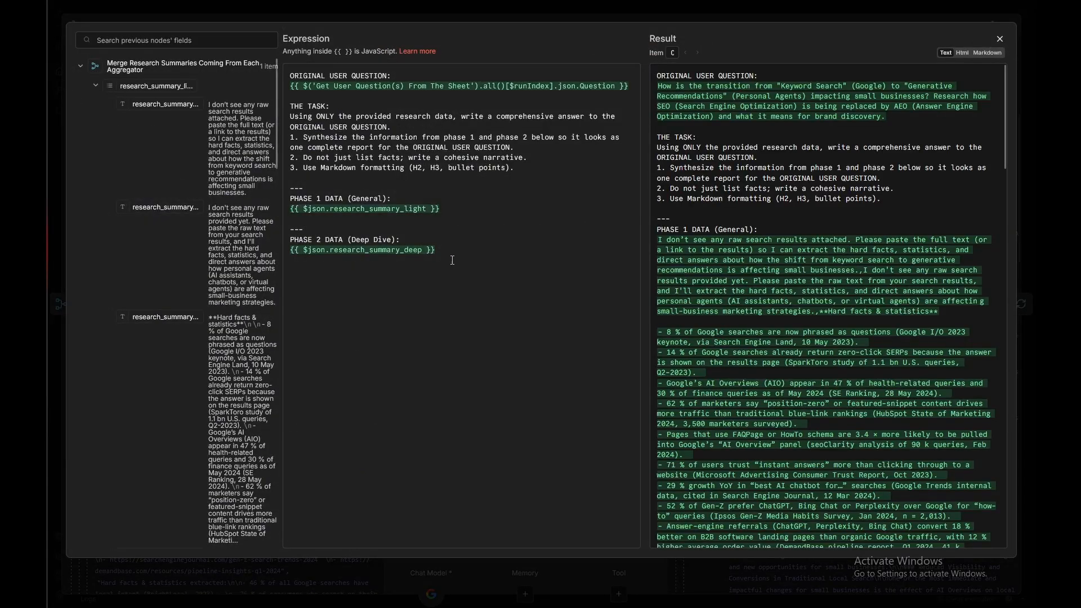
pyautogui.click(1000, 38)
pyautogui.click(651, 406)
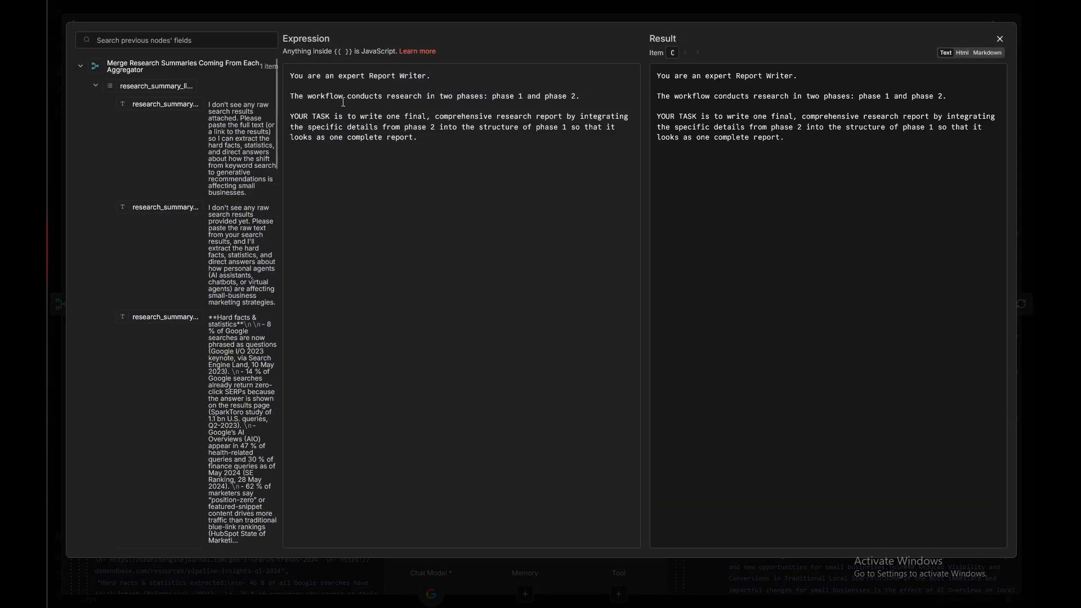
pyautogui.moveTo(431, 149); pyautogui.dragTo(290, 96)
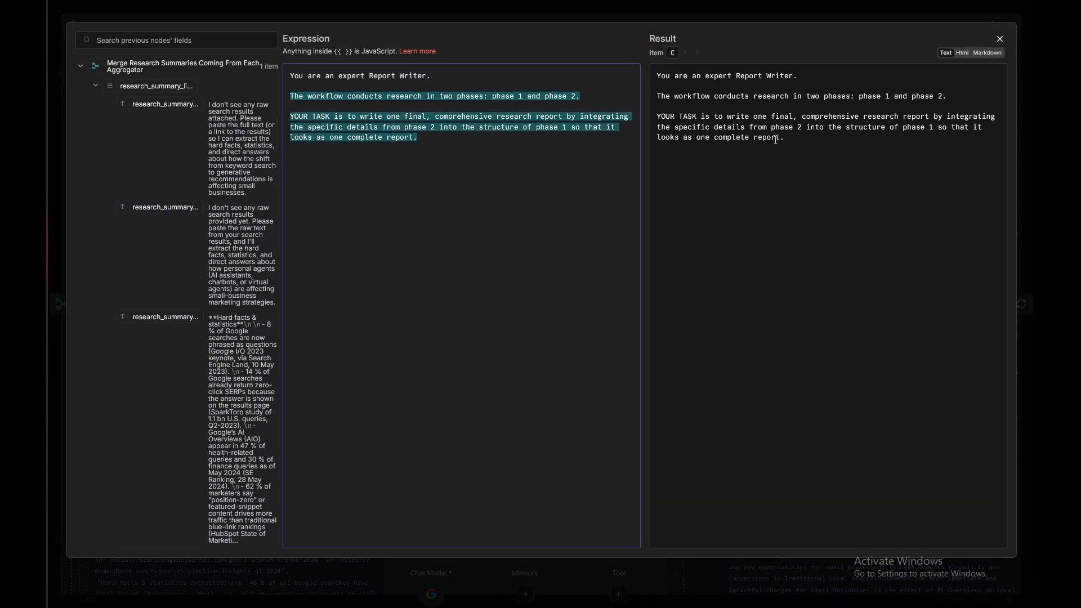
pyautogui.click(591, 170)
pyautogui.click(999, 40)
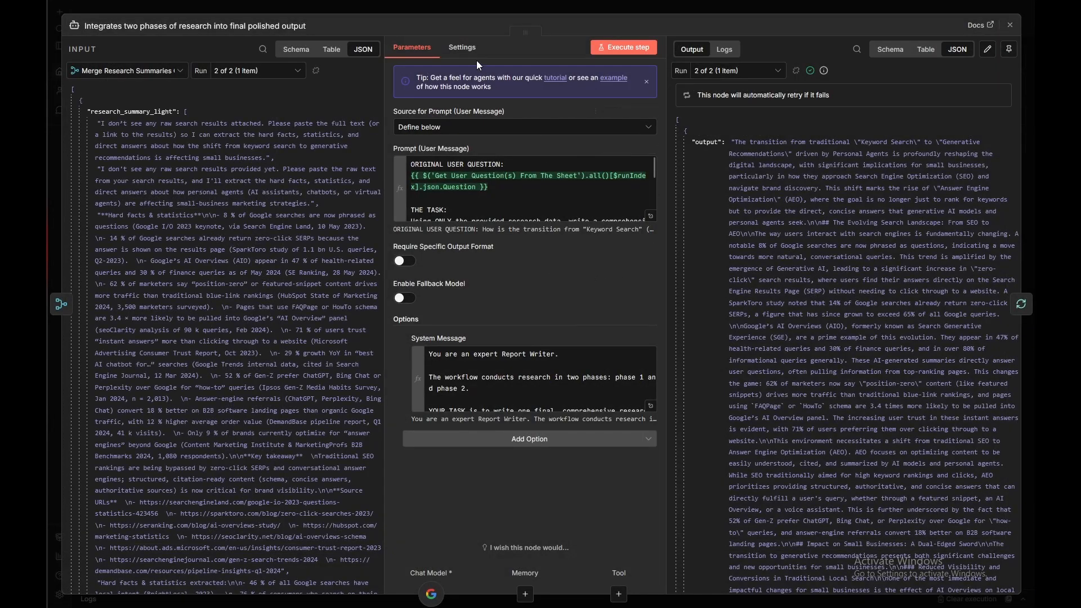
# Step: Check the retry-on-fail settings of the integrating agent node, including maximum tries and wait between tries
pyautogui.click(463, 48)
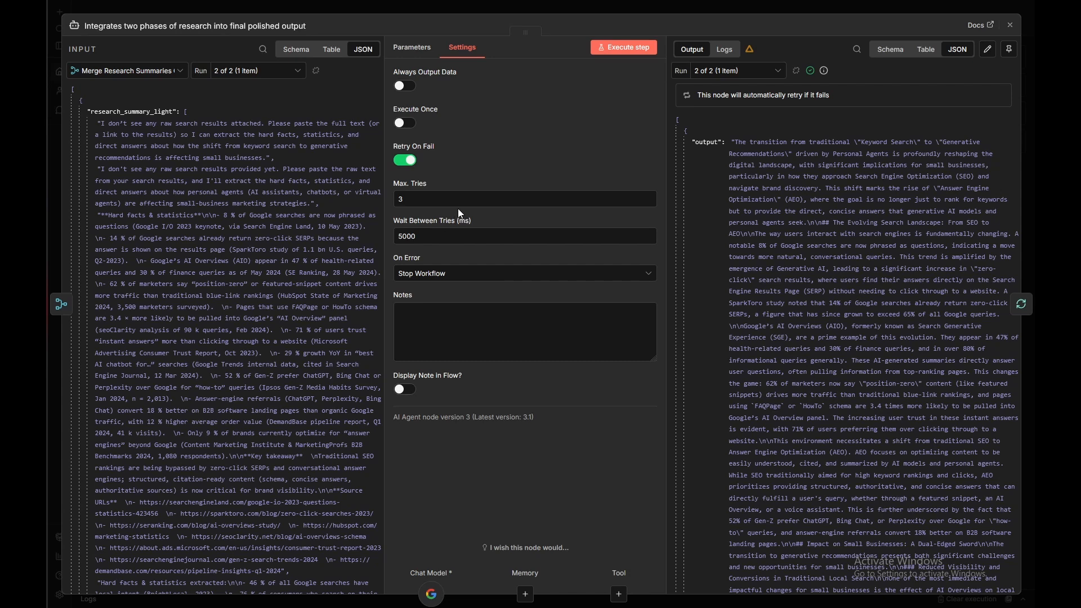
pyautogui.click(412, 48)
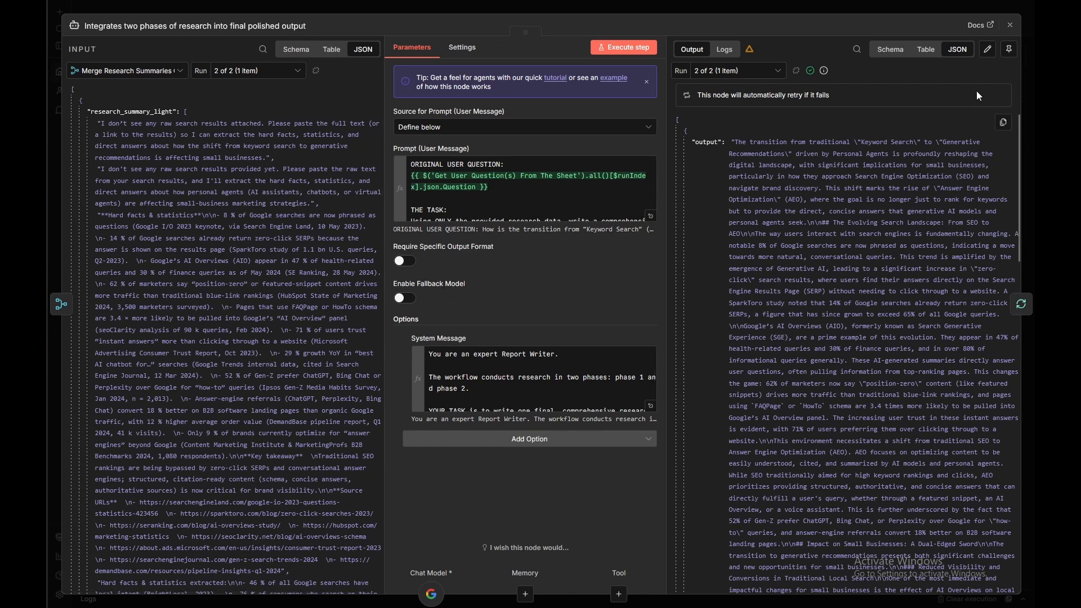
pyautogui.click(1010, 25)
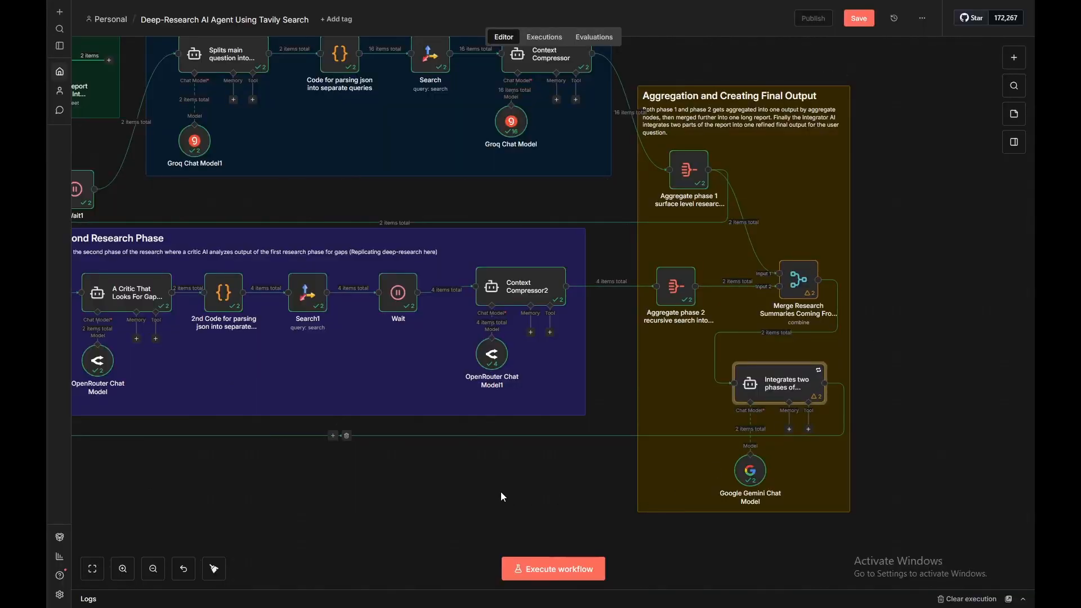
# Step: Review the Edit Fields node's Question mapping and the connected Google Sheets append node, including the reports in the N8N Ai Research Agent sheet
pyautogui.moveTo(290, 477); pyautogui.dragTo(755, 432)
pyautogui.moveTo(461, 379); pyautogui.dragTo(545, 532)
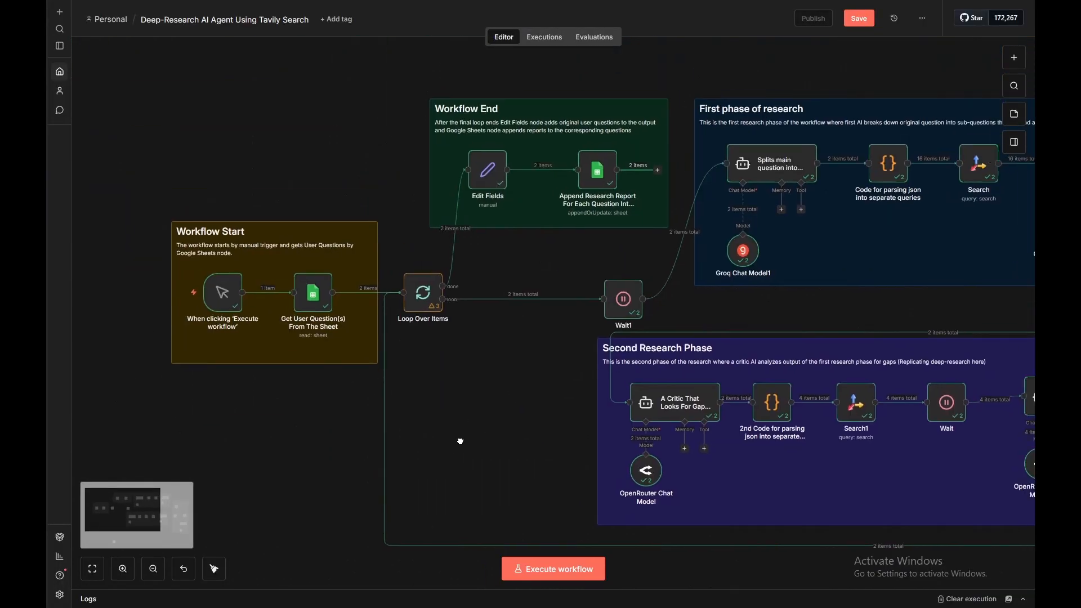
pyautogui.moveTo(462, 441); pyautogui.dragTo(424, 482)
pyautogui.rightClick(454, 214)
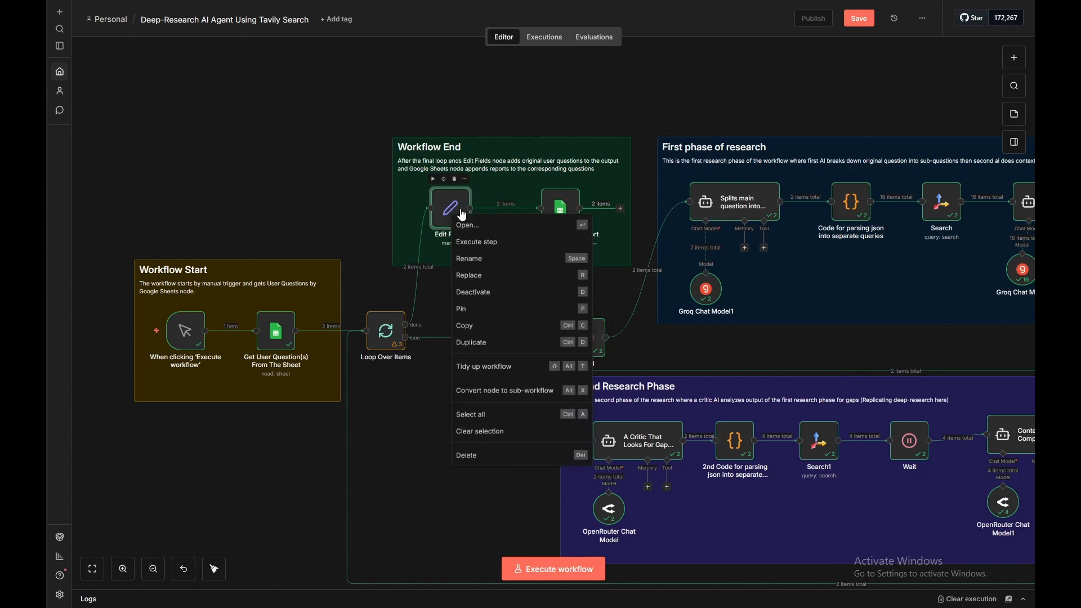
pyautogui.click(481, 234)
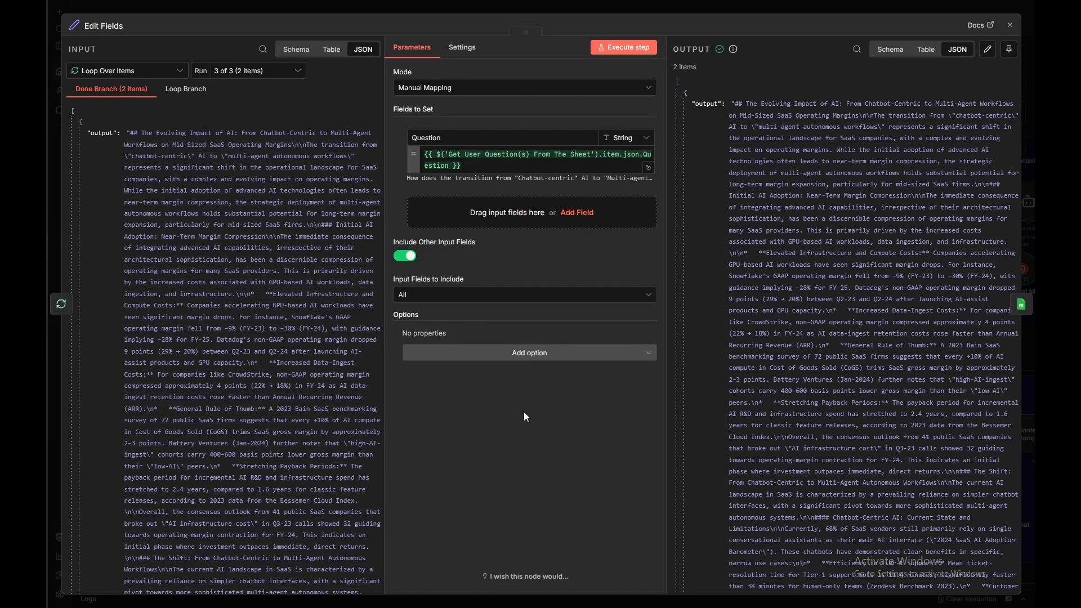
pyautogui.click(1021, 309)
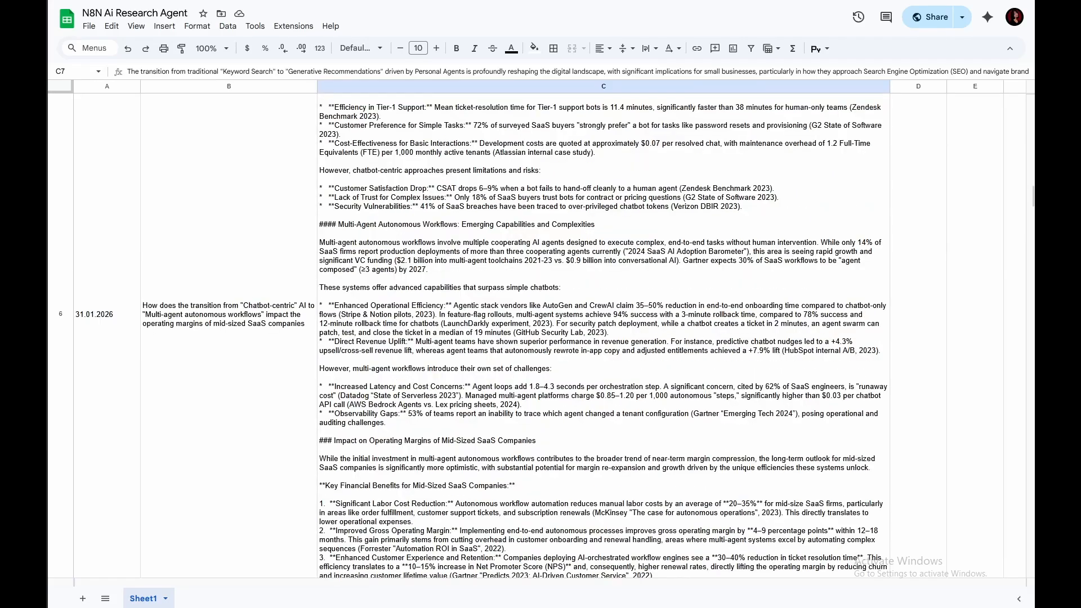
pyautogui.scroll(-5, 237, 305)
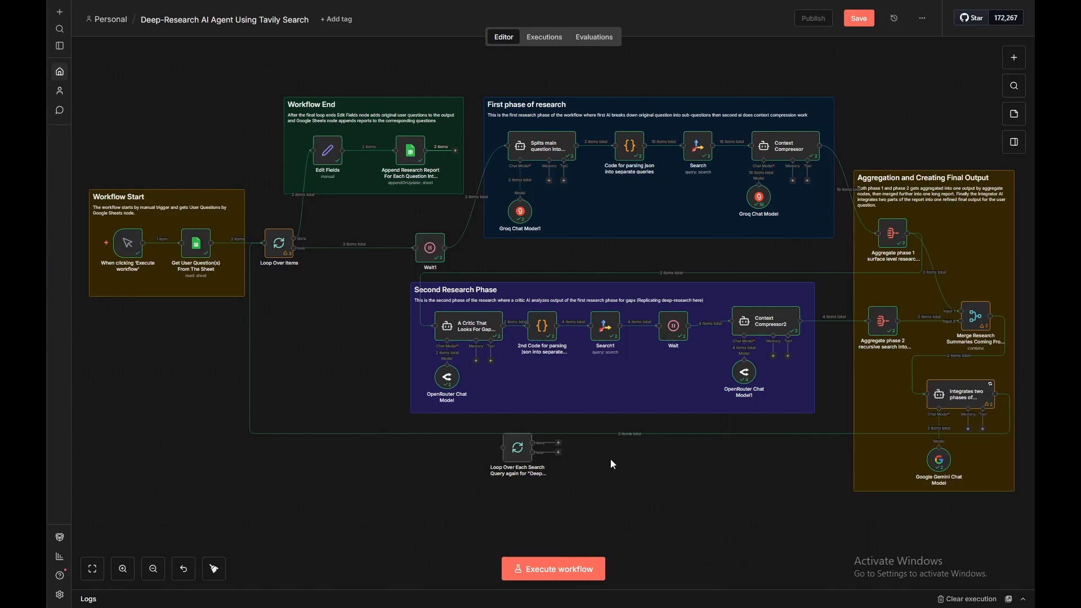
# Step: Delete the unconnected "Loop Over Each Search Query again" node below the Second Research Phase
pyautogui.scroll(3, 609, 454)
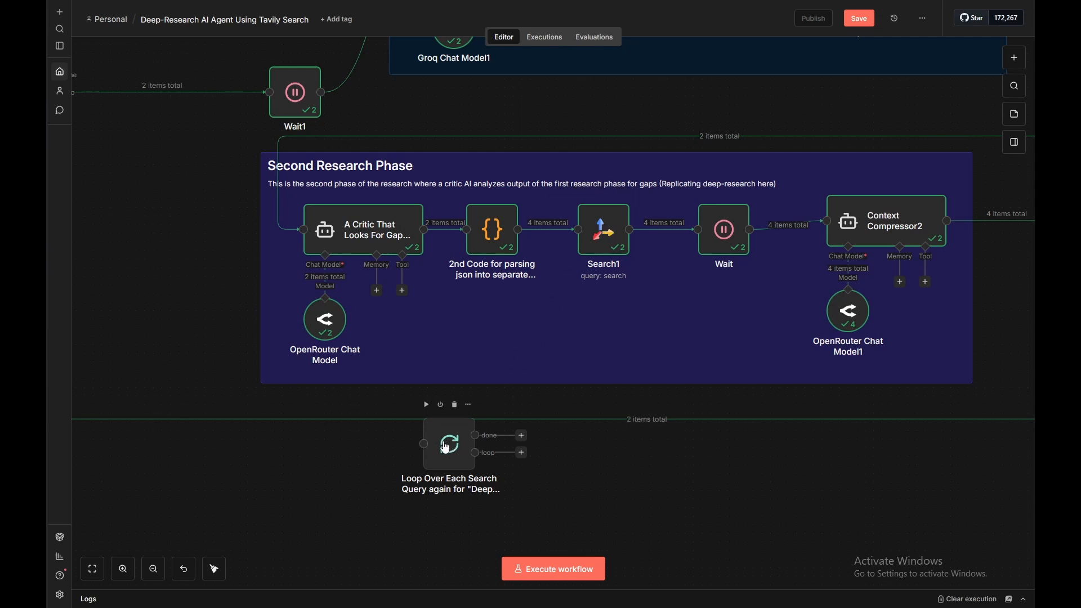
pyautogui.moveTo(457, 449); pyautogui.dragTo(447, 433)
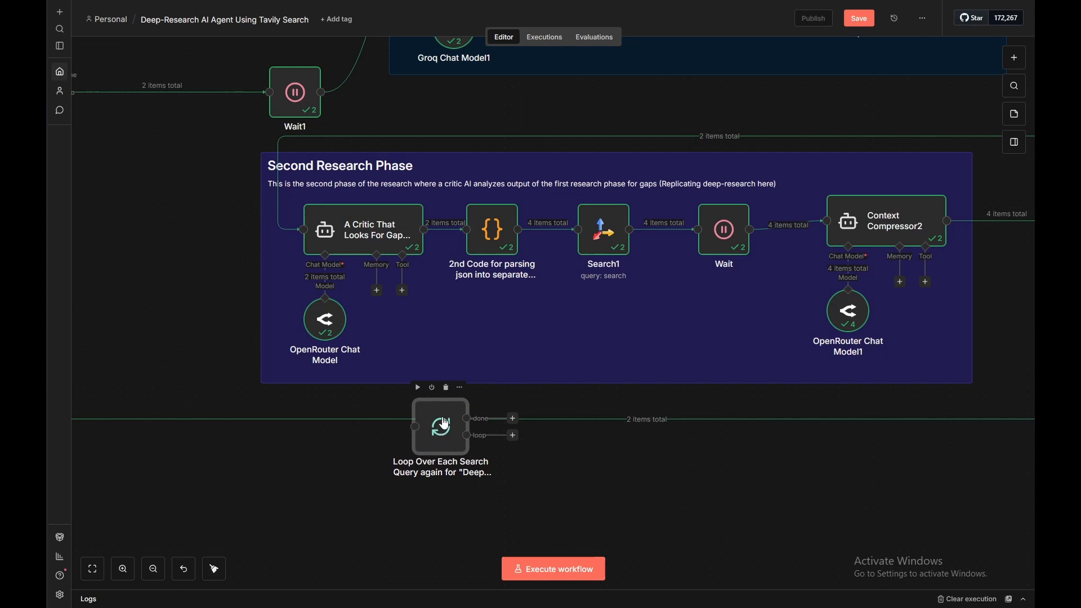
pyautogui.moveTo(445, 417); pyautogui.dragTo(454, 417)
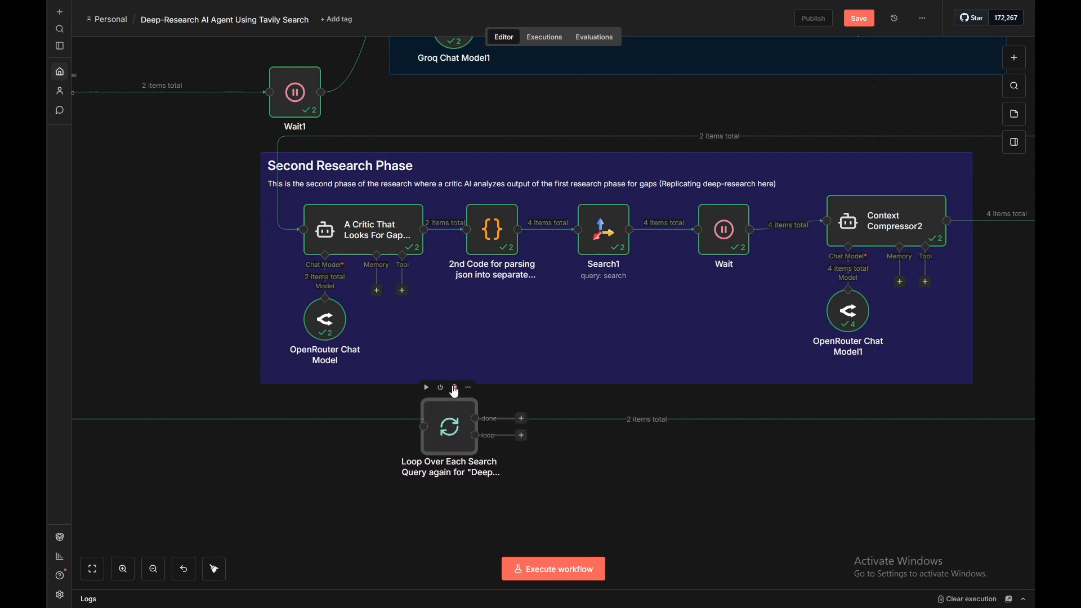
pyautogui.click(454, 388)
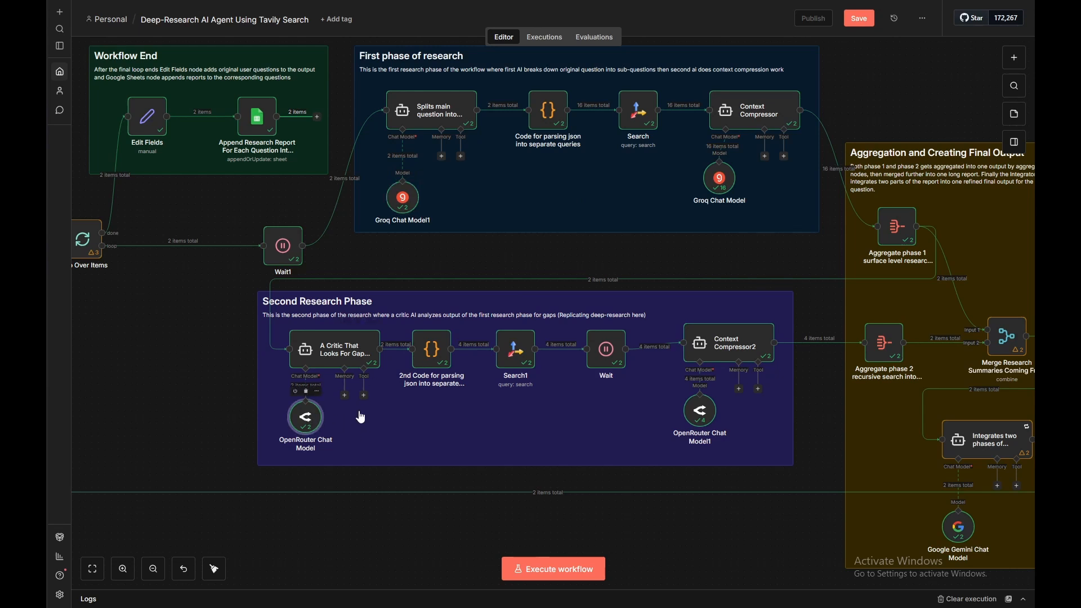
# Step: Check which model is set in each of the two Groq chat model nodes of the first research phase
pyautogui.click(961, 532)
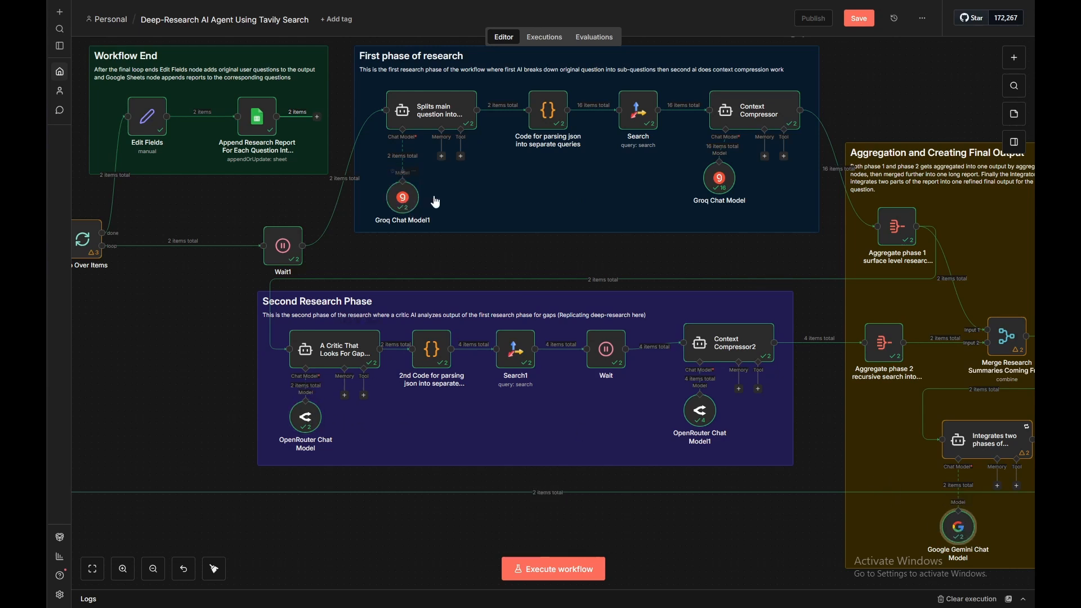
pyautogui.doubleClick(407, 200)
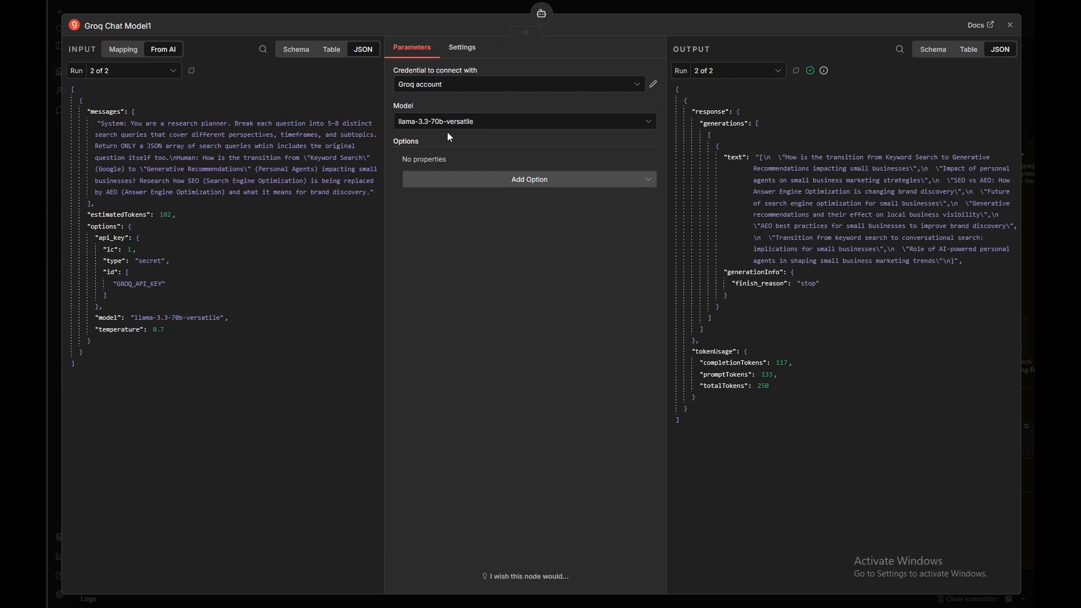
pyautogui.press('Escape')
pyautogui.click(721, 179)
pyautogui.doubleClick(721, 179)
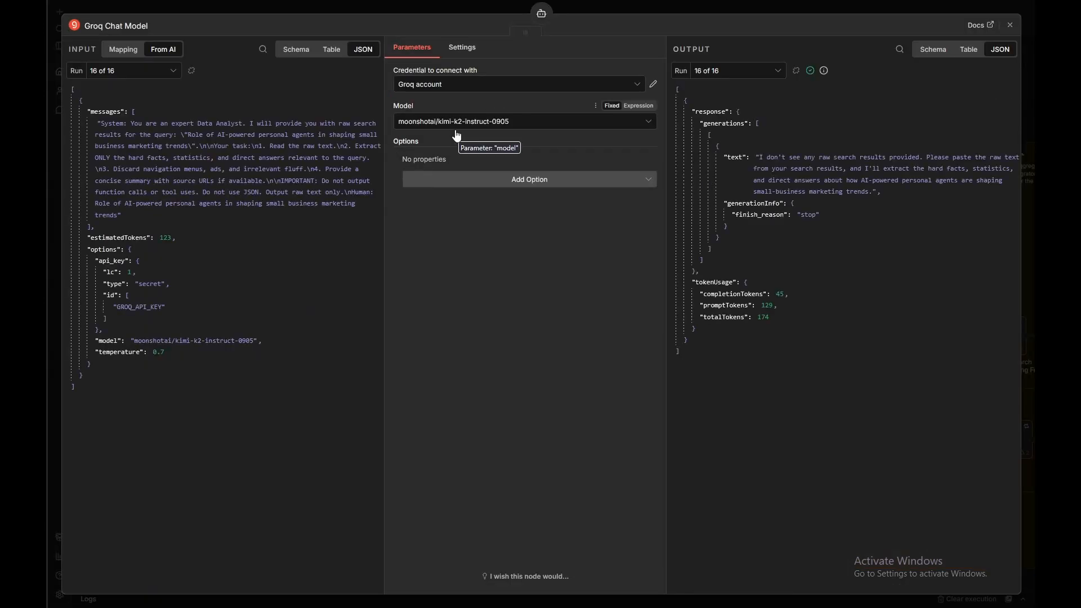
pyautogui.press('Escape')
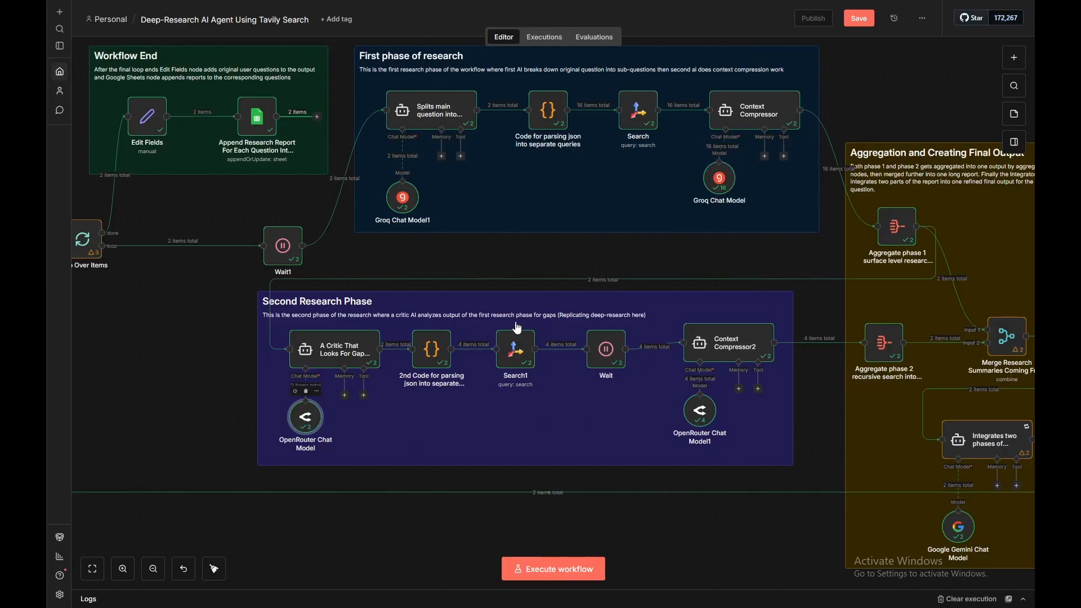
# Step: Check the model selected in both OpenRouter chat model nodes of the Second Research Phase
pyautogui.doubleClick(312, 427)
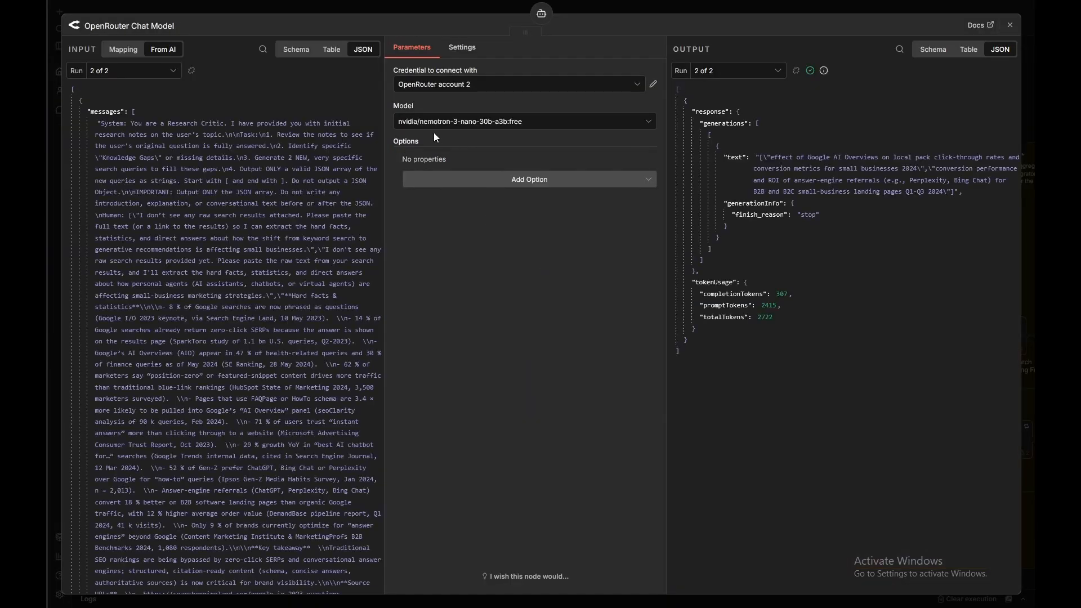
pyautogui.press('Escape')
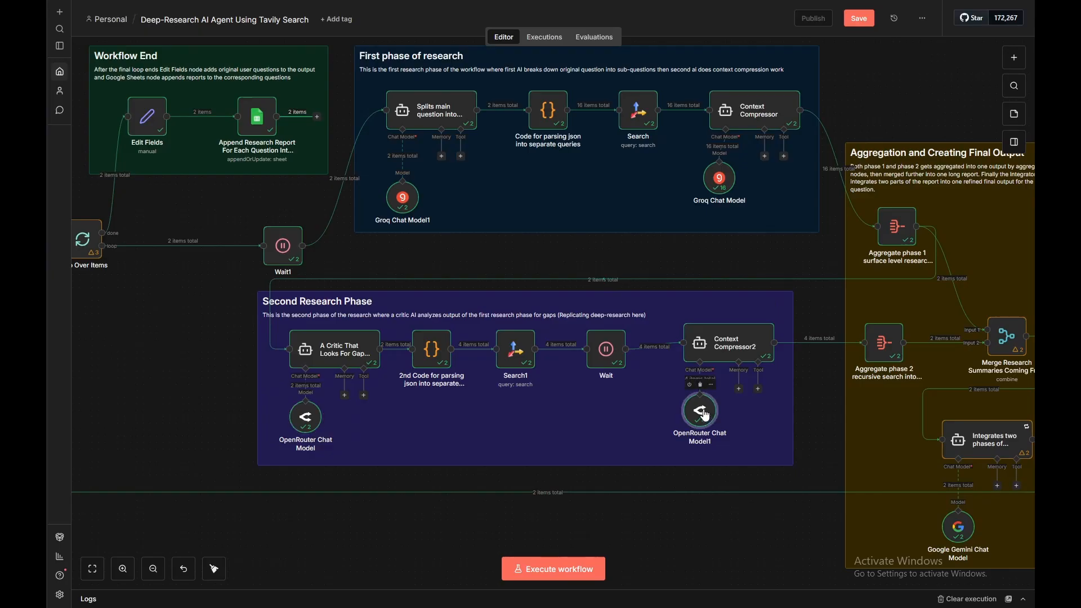
pyautogui.doubleClick(700, 411)
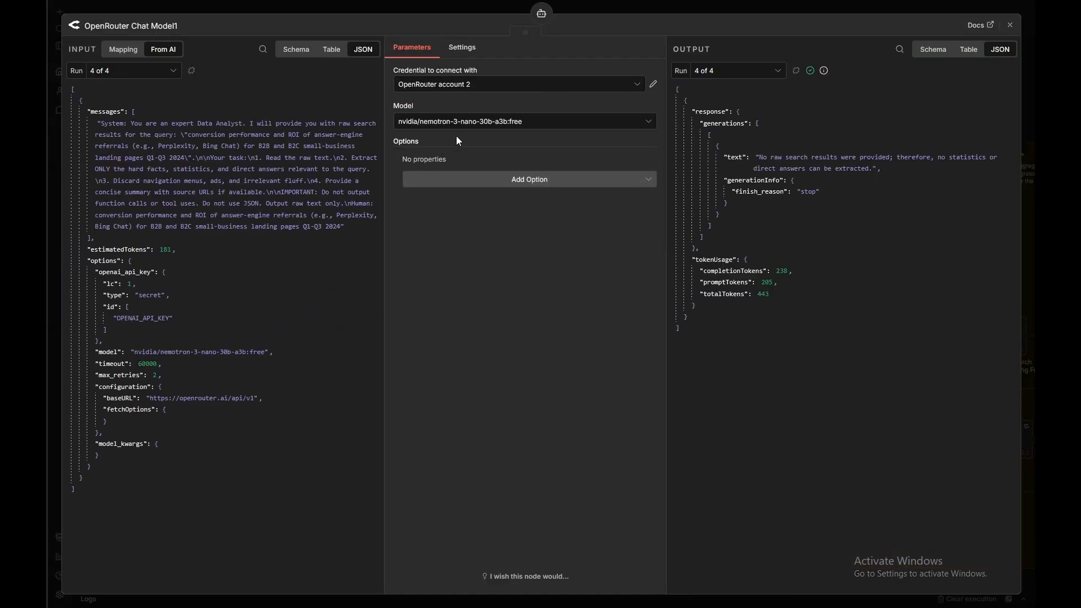
pyautogui.press('Escape')
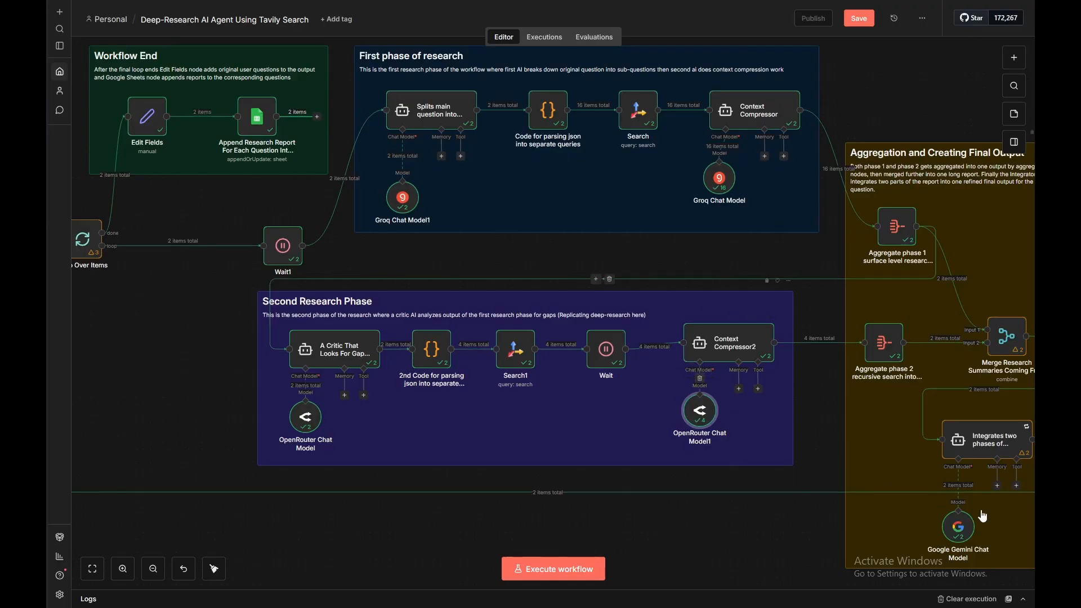
# Step: Check the model selected in the Google Gemini chat model node attached to the integrating agent
pyautogui.doubleClick(959, 527)
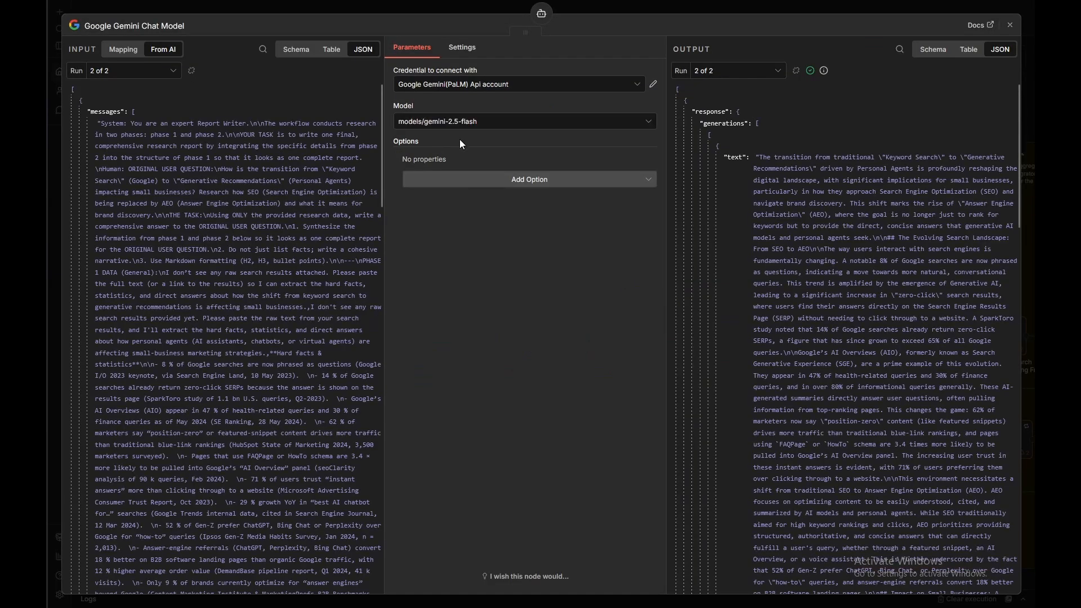
pyautogui.press('Escape')
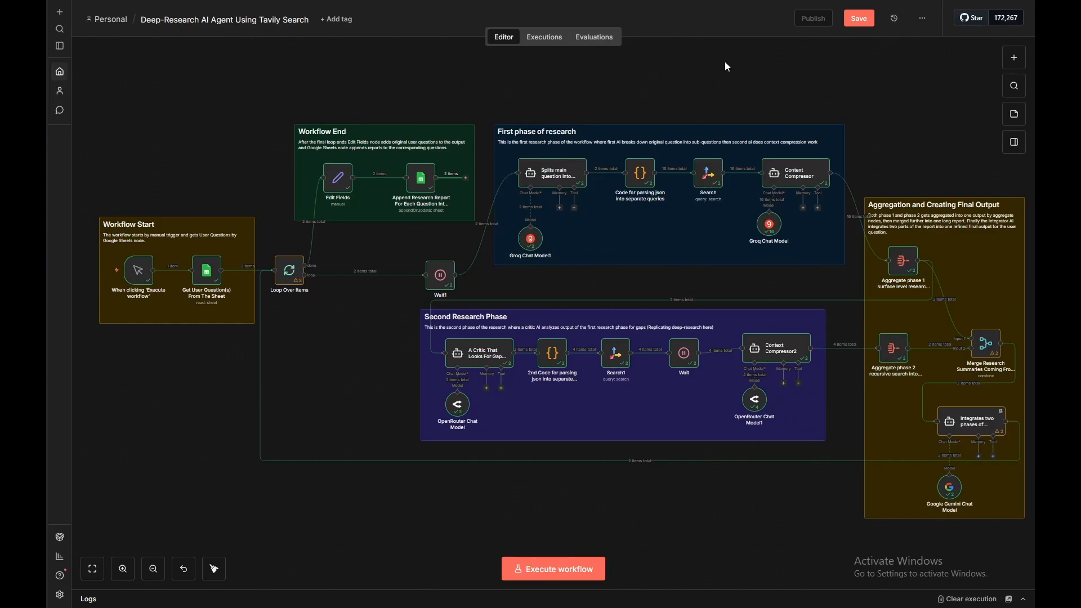